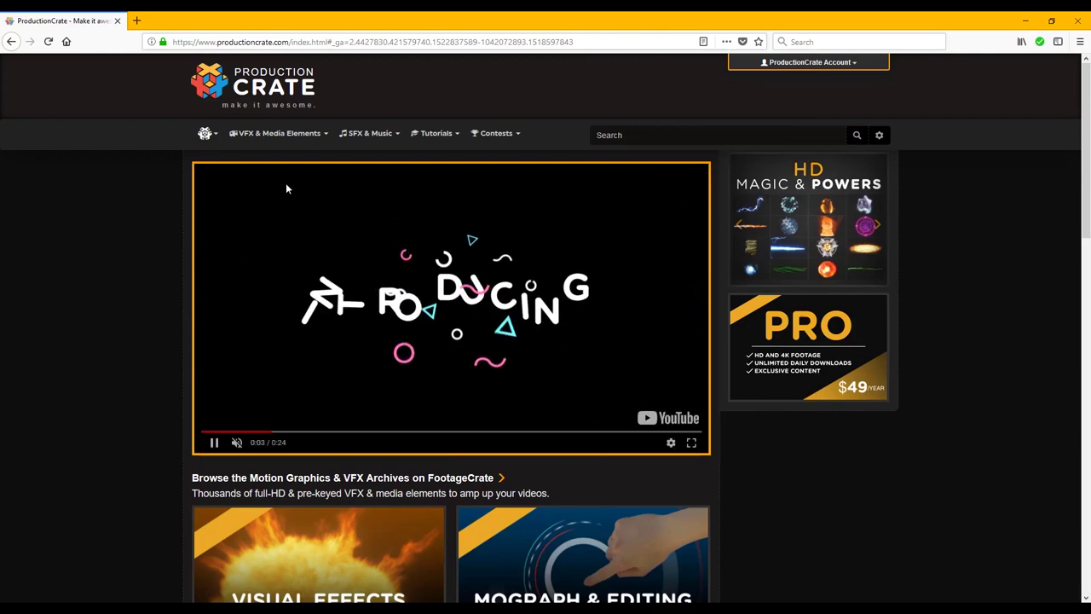
Browse ProductionCrate's VFX, SFX and Tutorials menus and the register page's account plans.
mouse_move(288, 133)
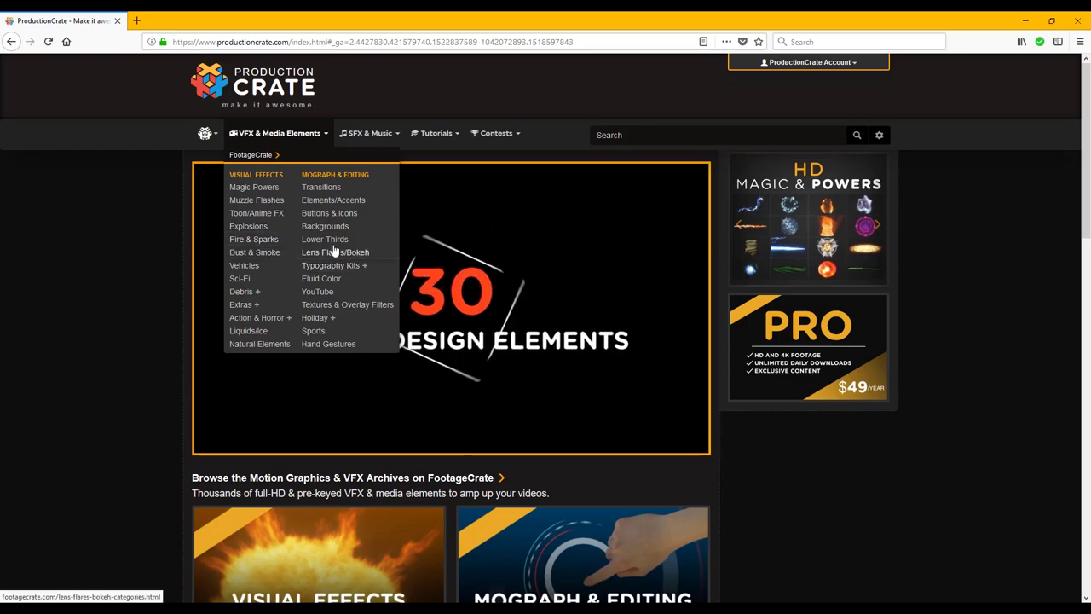
mouse_move(360, 138)
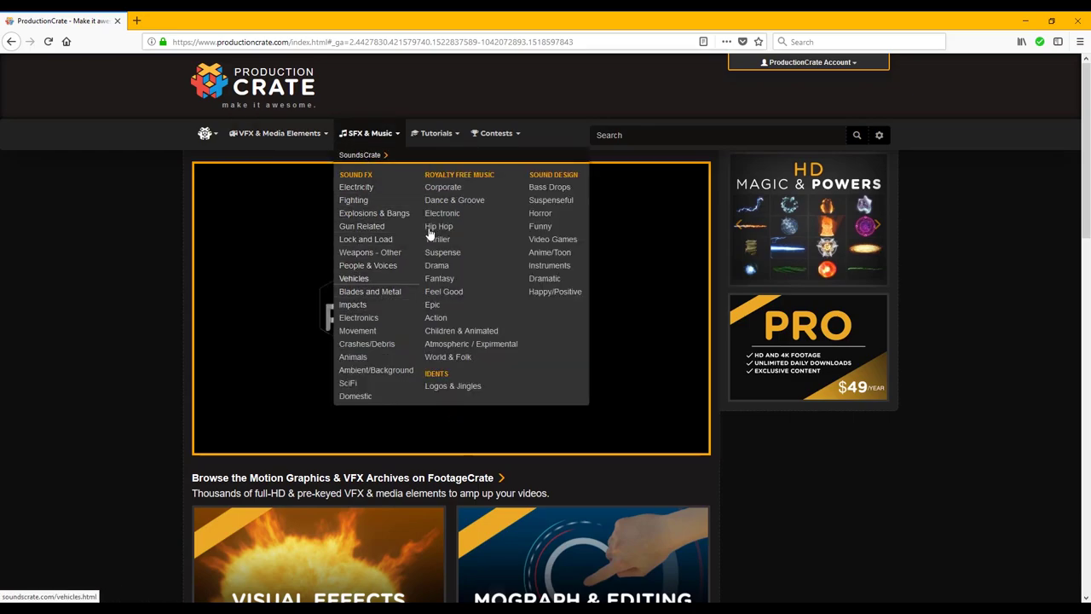
mouse_move(442, 137)
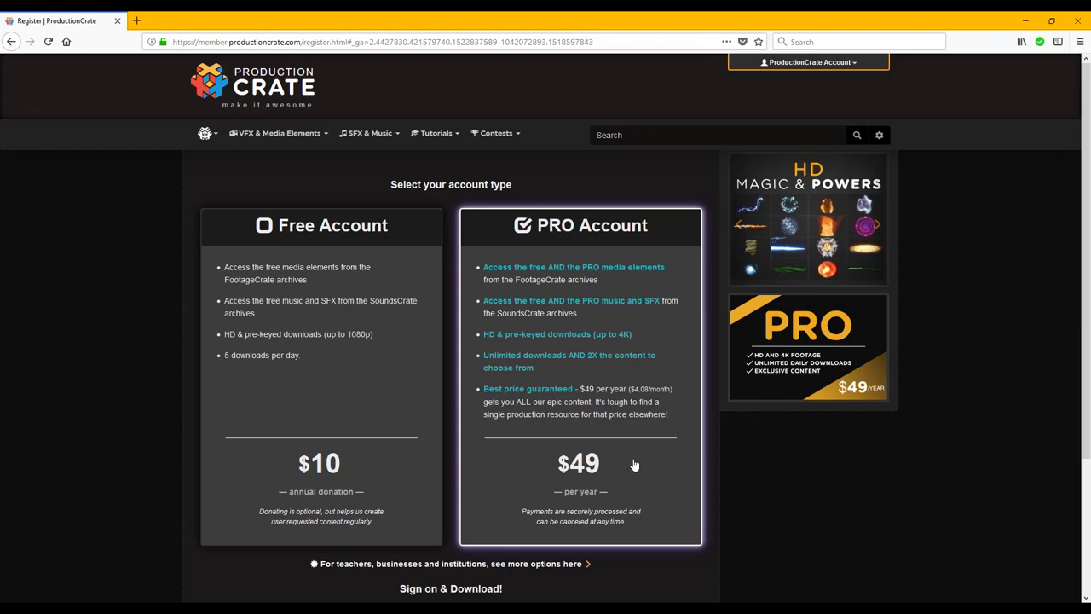
scroll(587, 468, down, 3)
scroll(587, 468, up, 3)
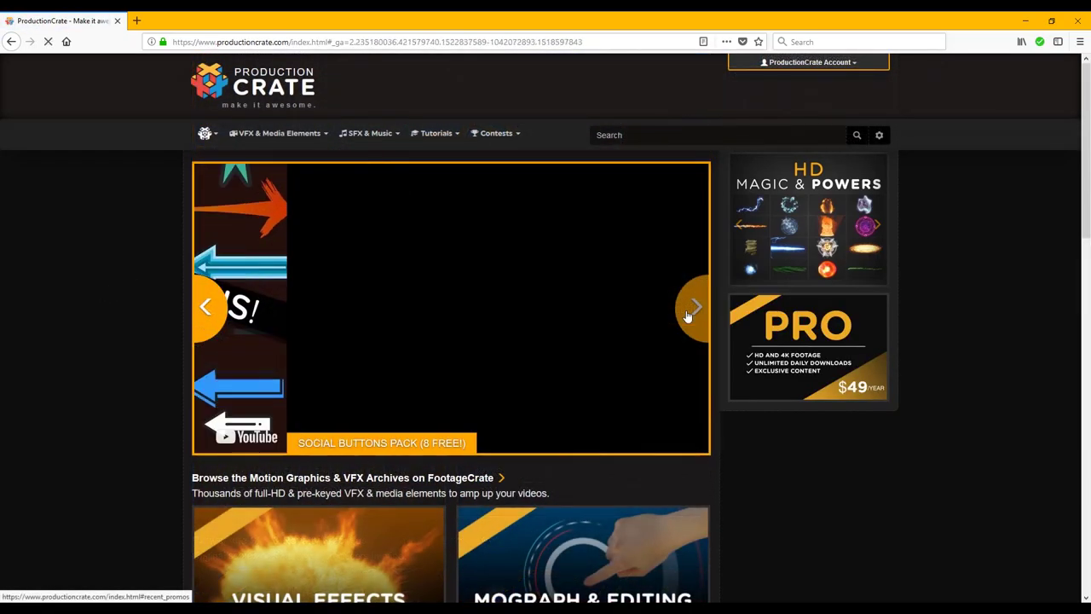
Advance the featured promo slideshow through three more slides.
click(688, 315)
click(690, 314)
click(694, 311)
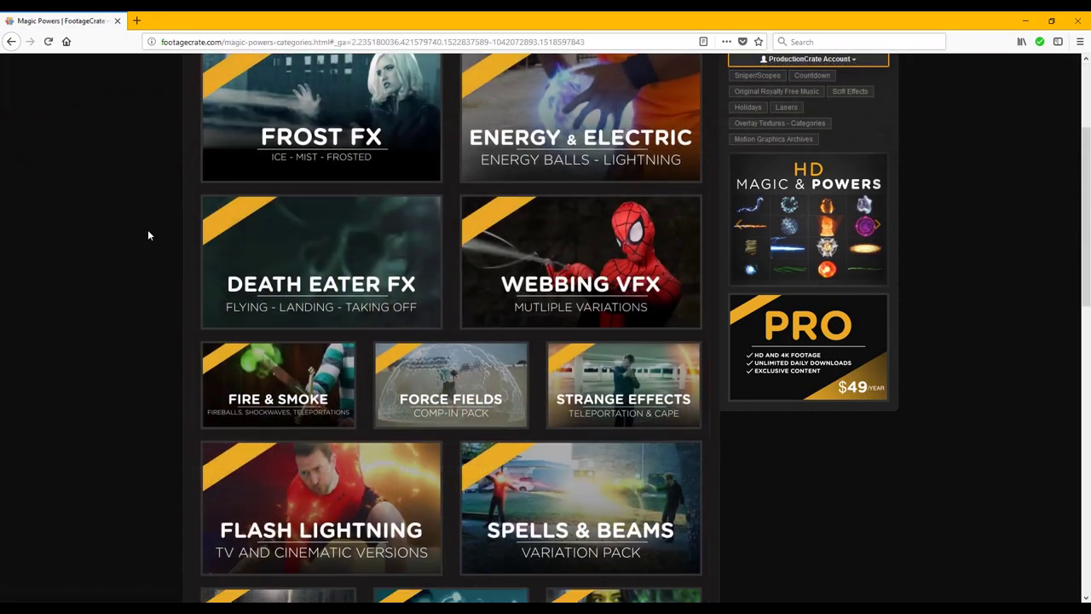
scroll(148, 230, down, 2)
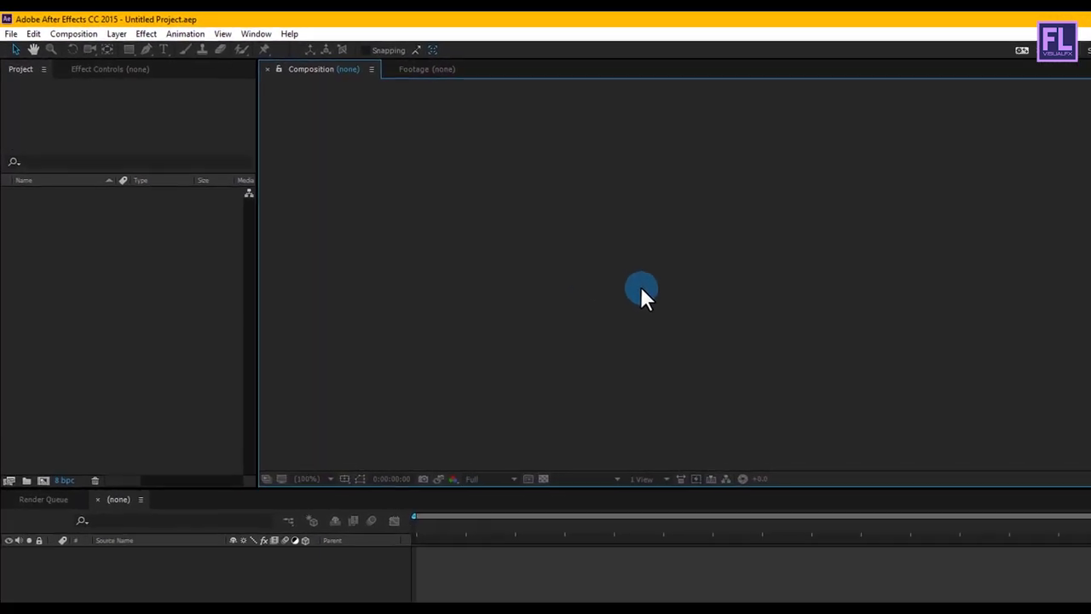
Create composition 'Cinematic Title' at 1920×1080, 30 fps, 0:00:10:00 duration.
click(74, 33)
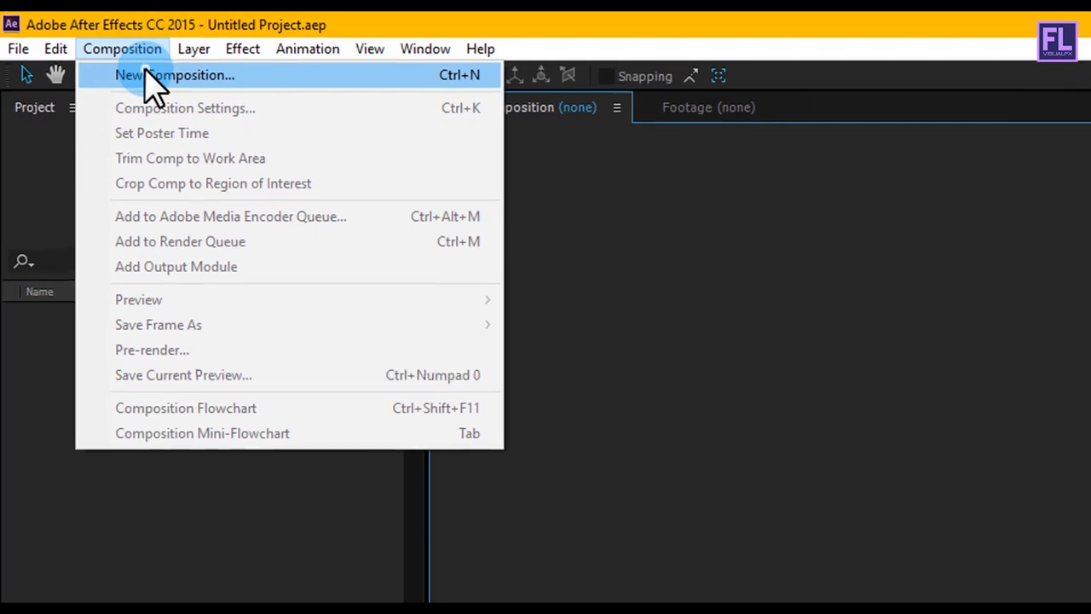
click(153, 79)
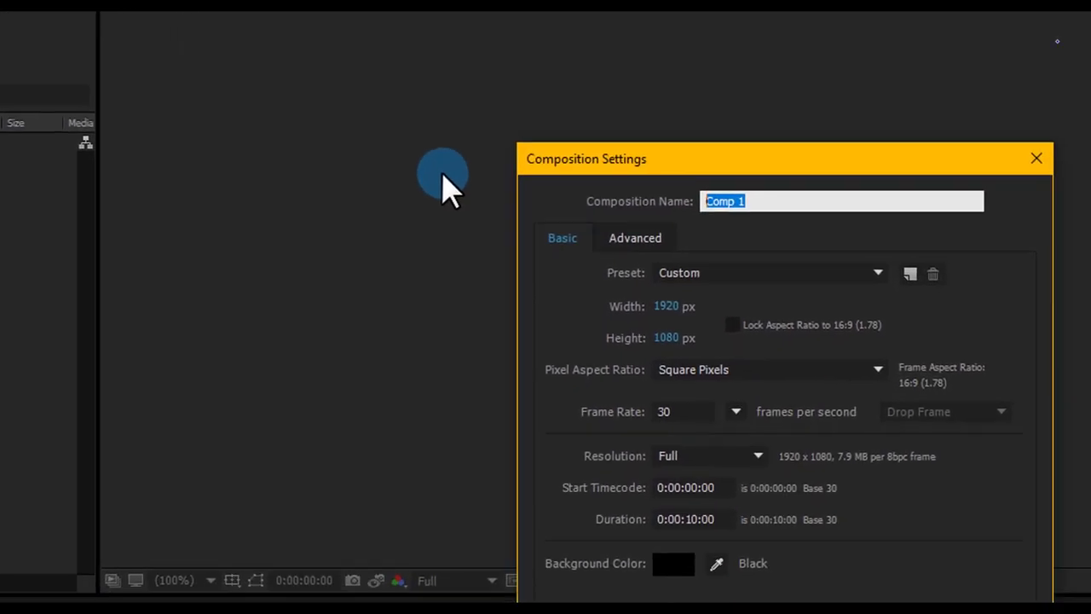
text(Cinematic)
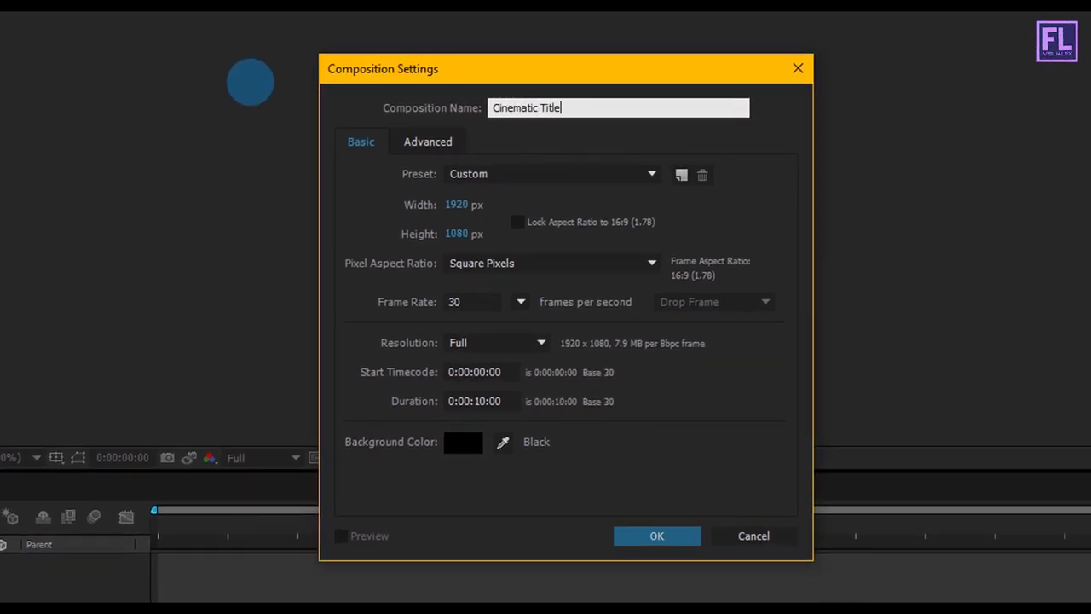
click(465, 235)
click(467, 302)
click(504, 402)
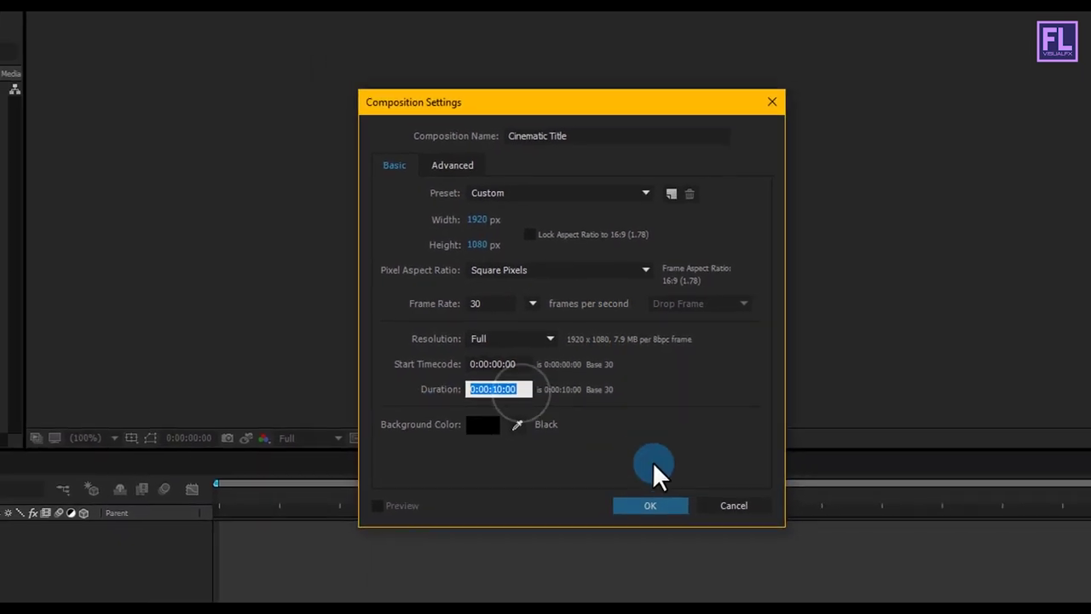
click(652, 516)
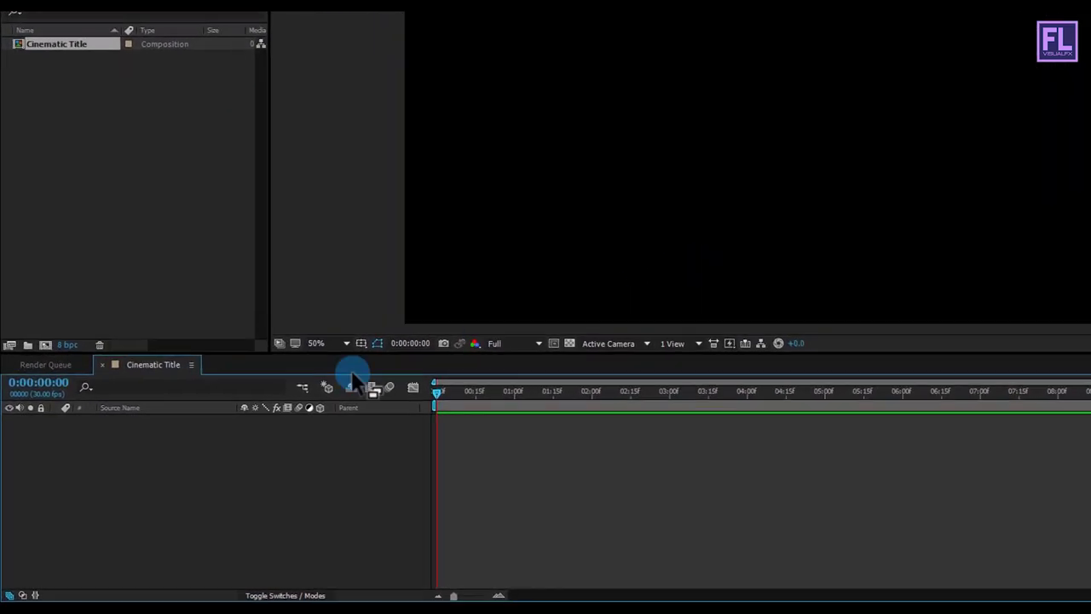
Add a new text layer reading '100K SPECIAL FREE TEMPLATE !!'.
right_click(140, 455)
mouse_move(183, 467)
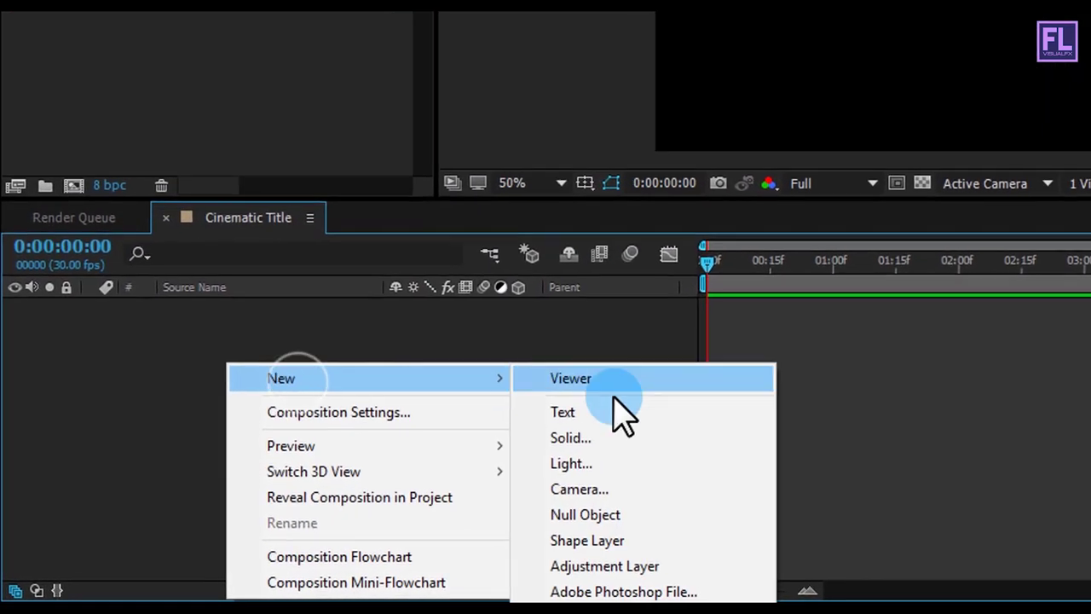
click(580, 404)
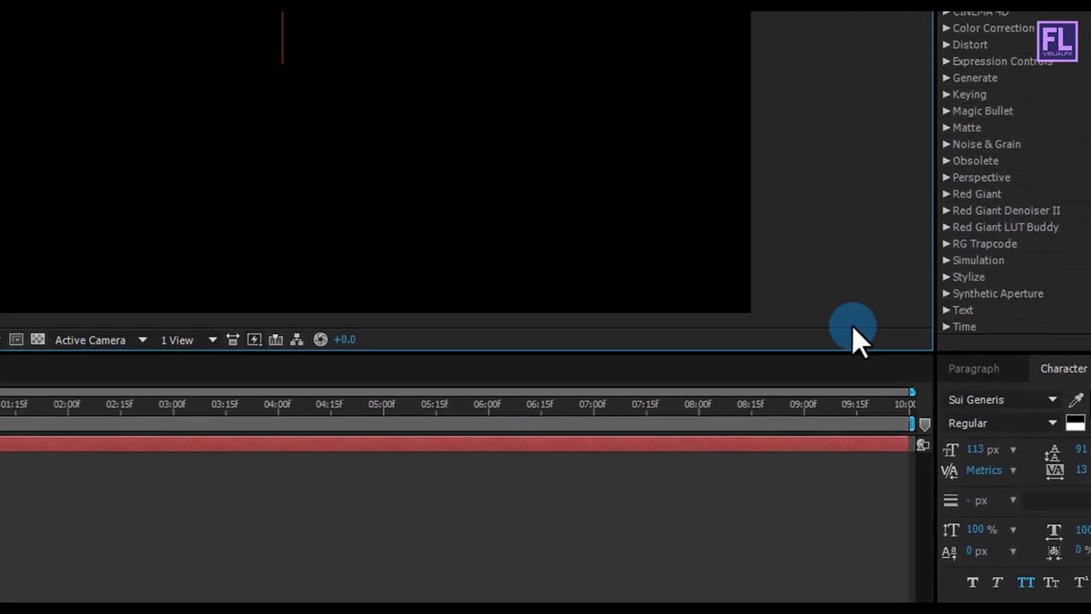
text(100K)
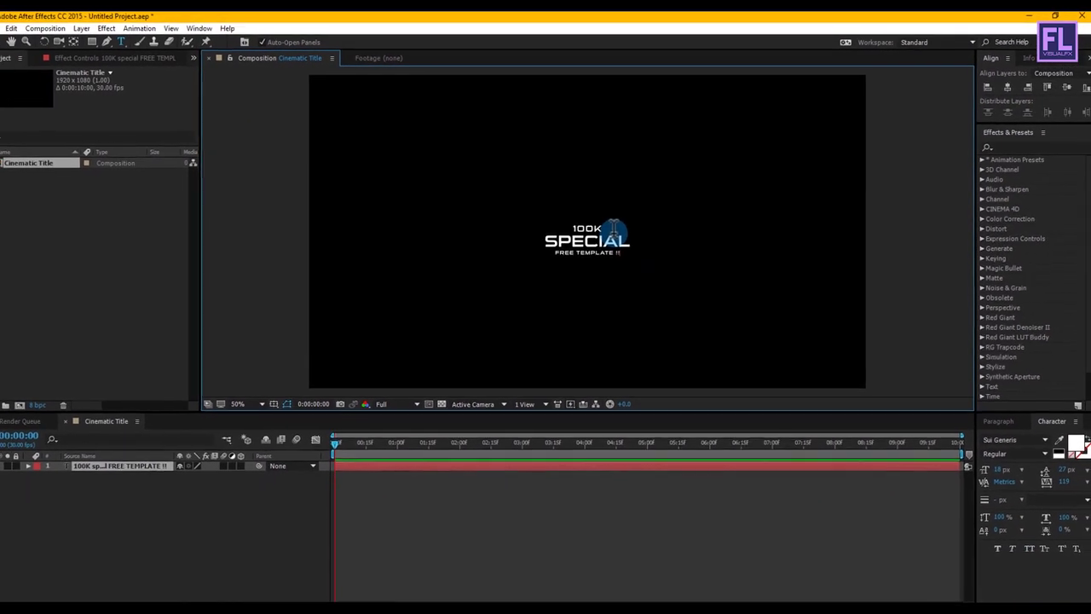
Scale the title up with its bounding box and centre it in the frame.
click(225, 494)
click(592, 241)
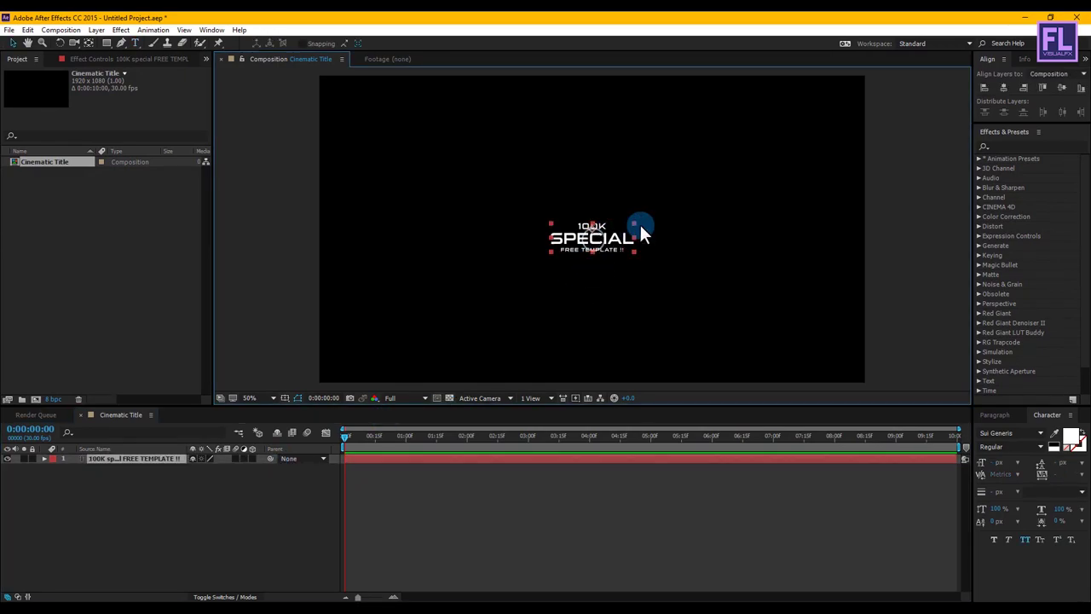
drag(633, 226, 649, 219)
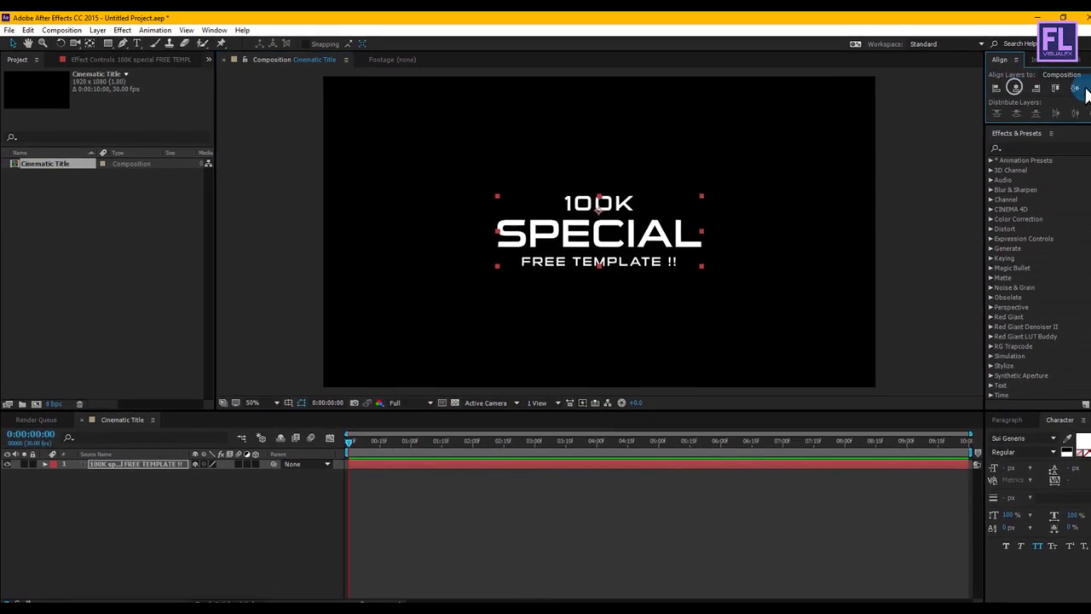
click(863, 205)
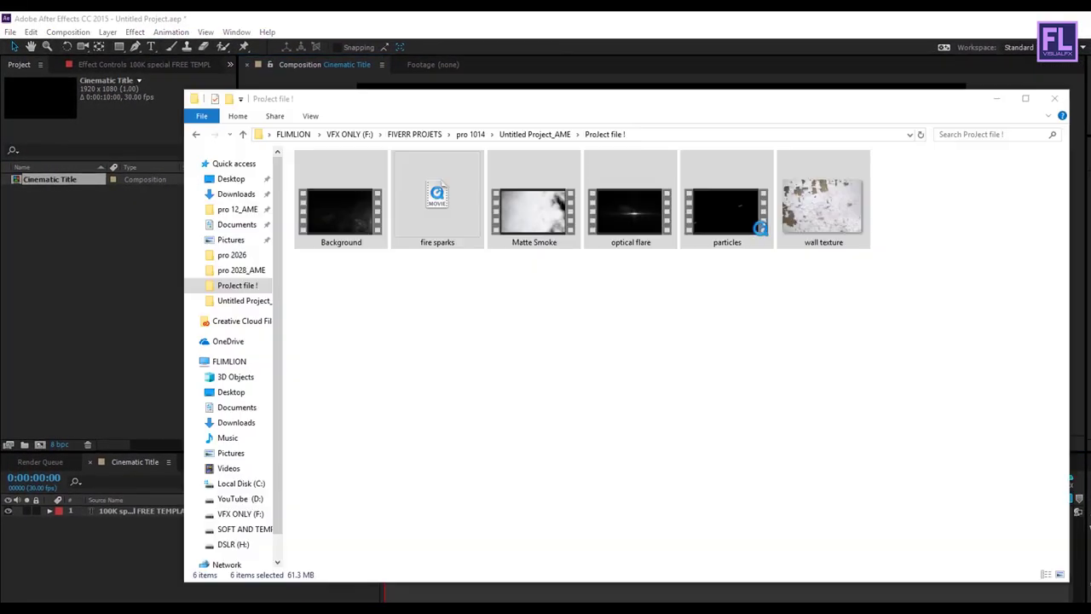
Import the six media files from Explorer into the Project panel.
key(ctrl+a)
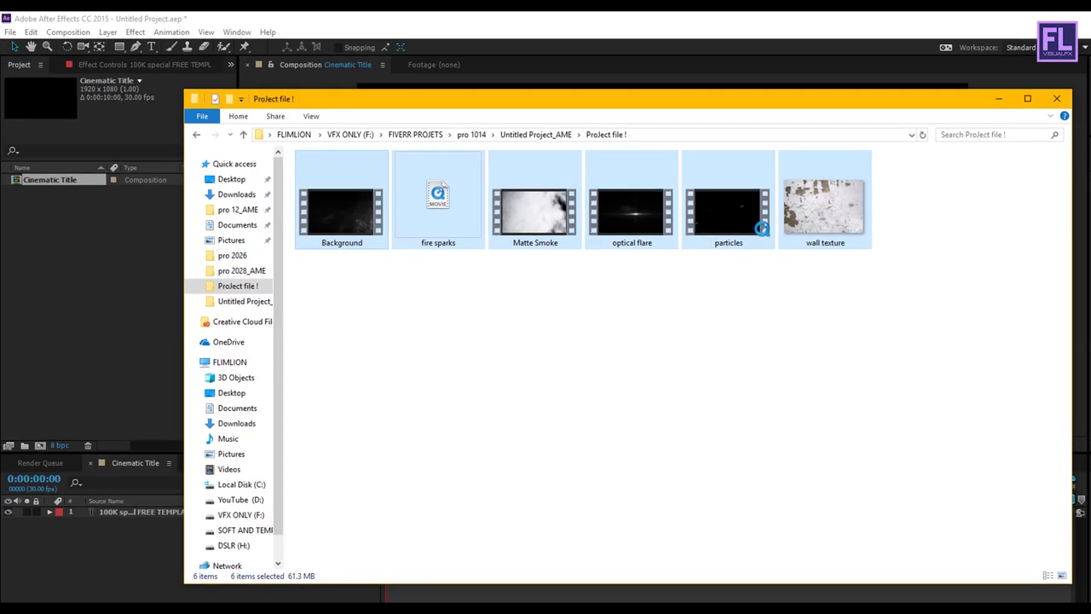
drag(945, 360, 304, 158)
drag(357, 194, 93, 236)
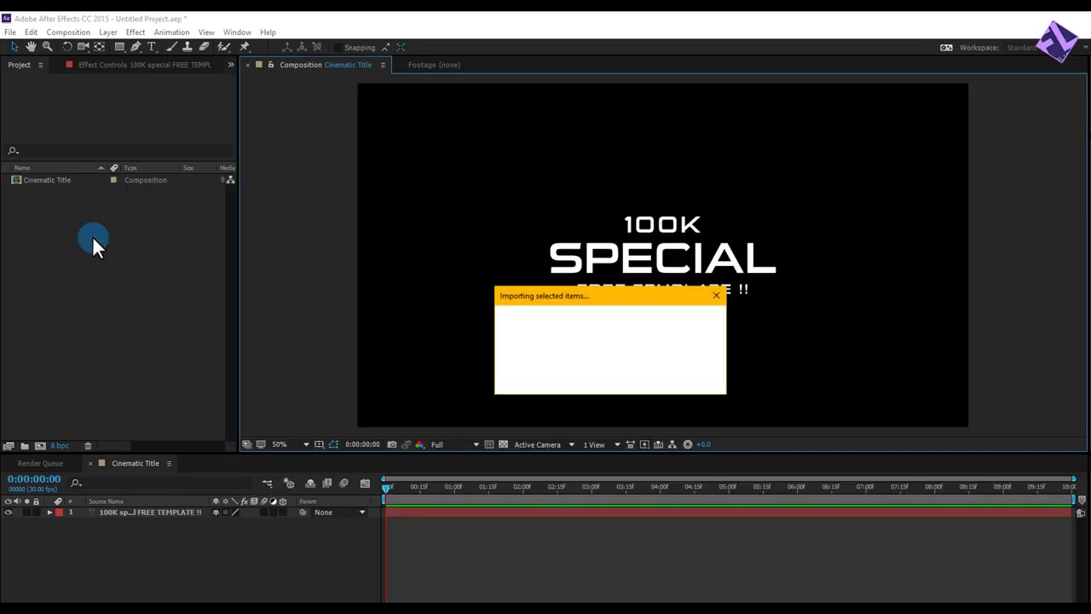
click(115, 340)
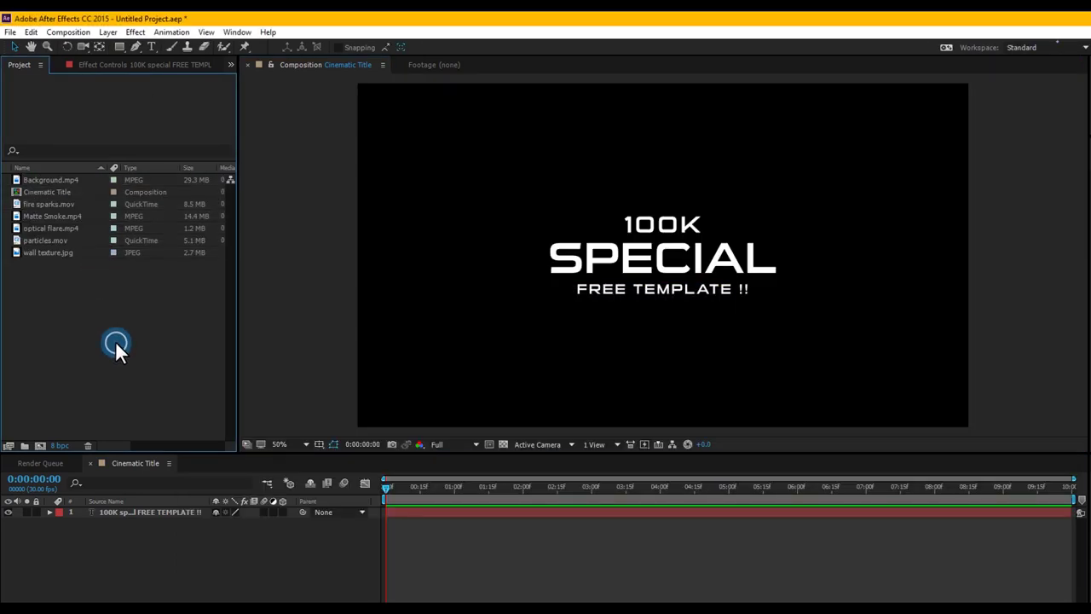
Add wall texture.jpg to the timeline and scale it to 28%.
click(55, 249)
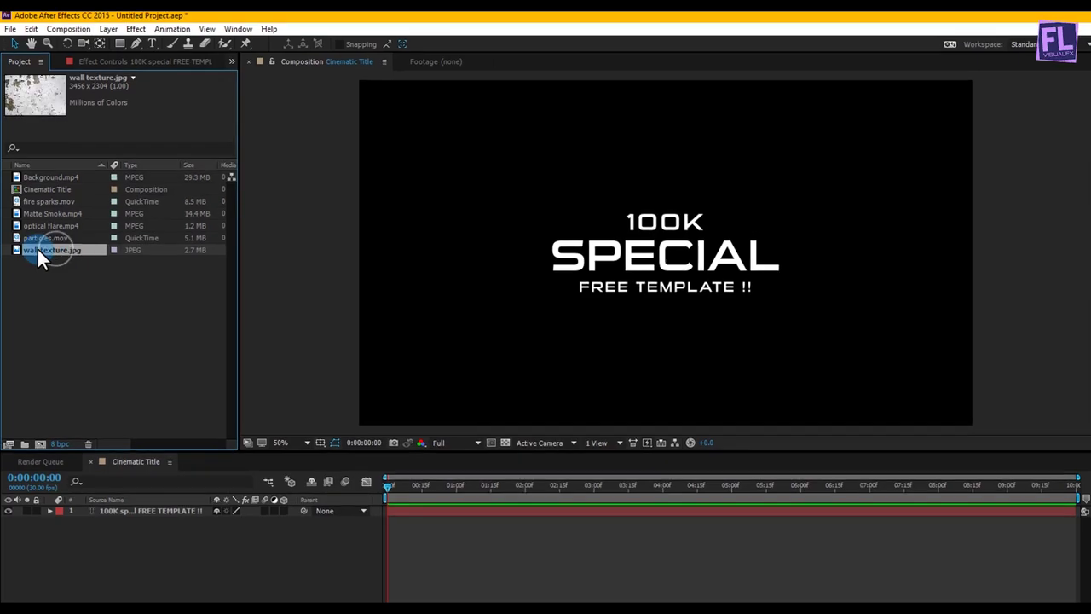
drag(61, 226, 145, 492)
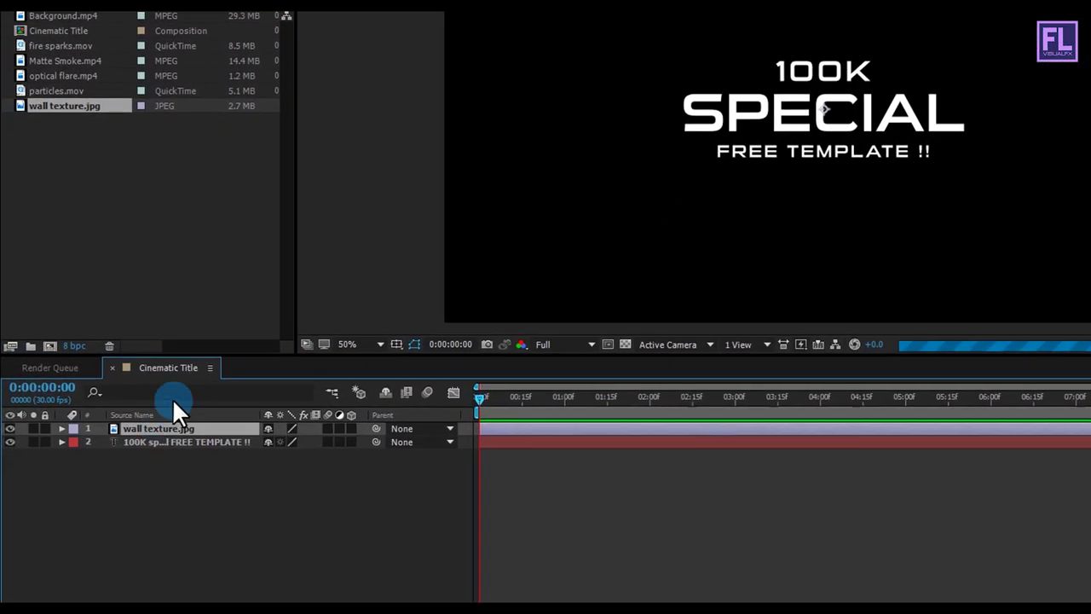
key(s)
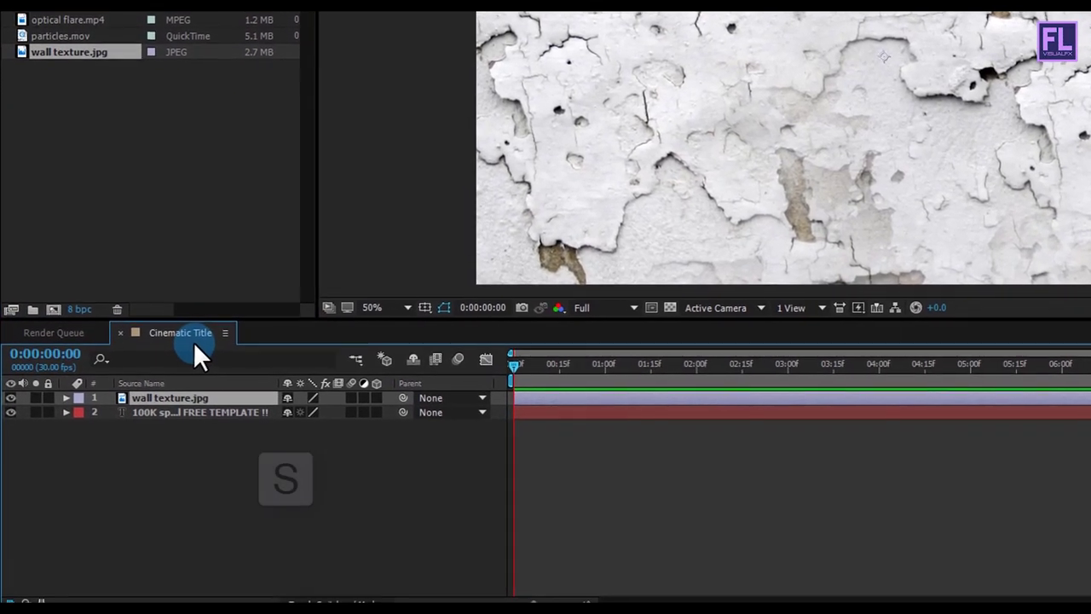
drag(317, 396, 236, 402)
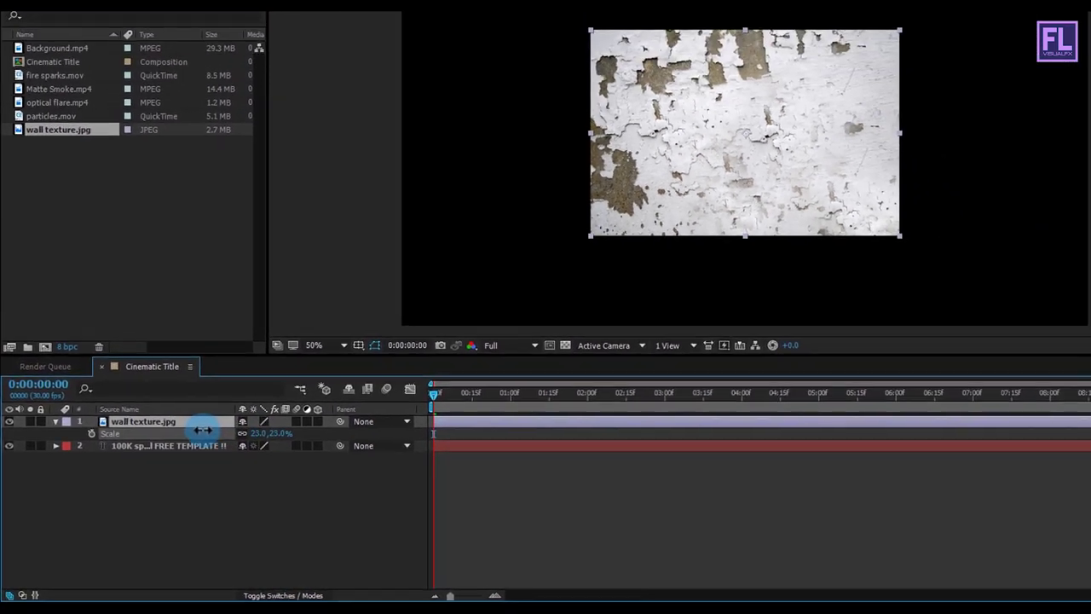
drag(187, 445, 191, 445)
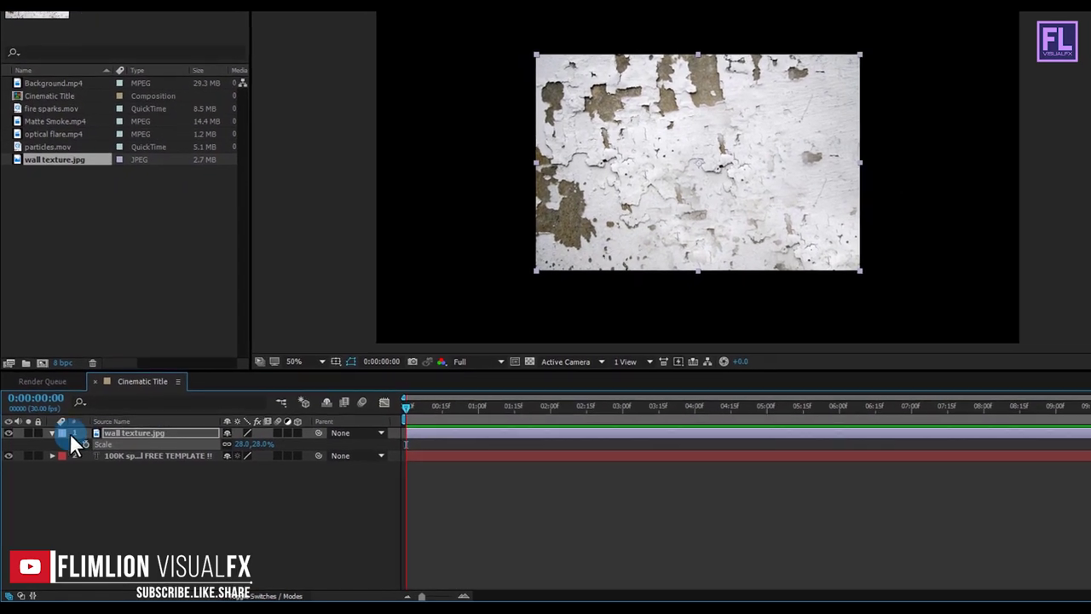
click(52, 433)
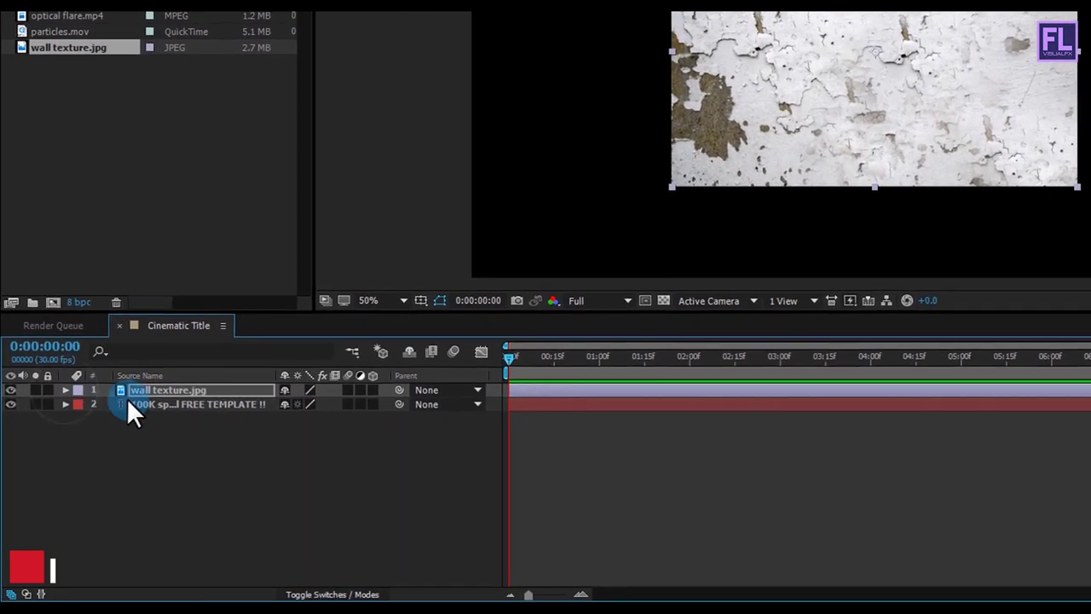
Set the title text's track matte to Luma Matte using wall texture.jpg.
click(127, 398)
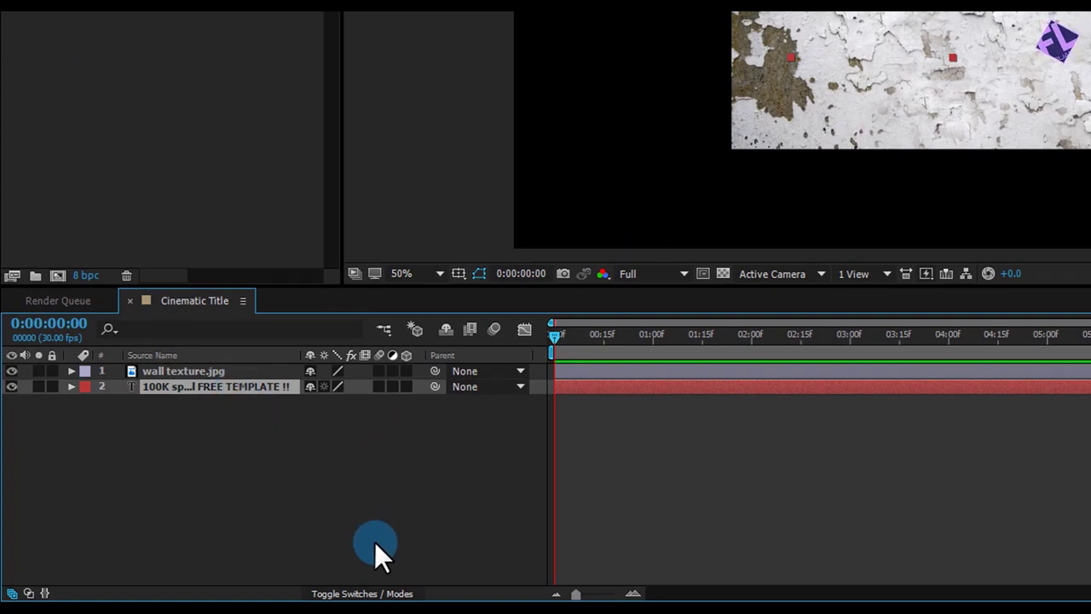
click(379, 595)
click(417, 388)
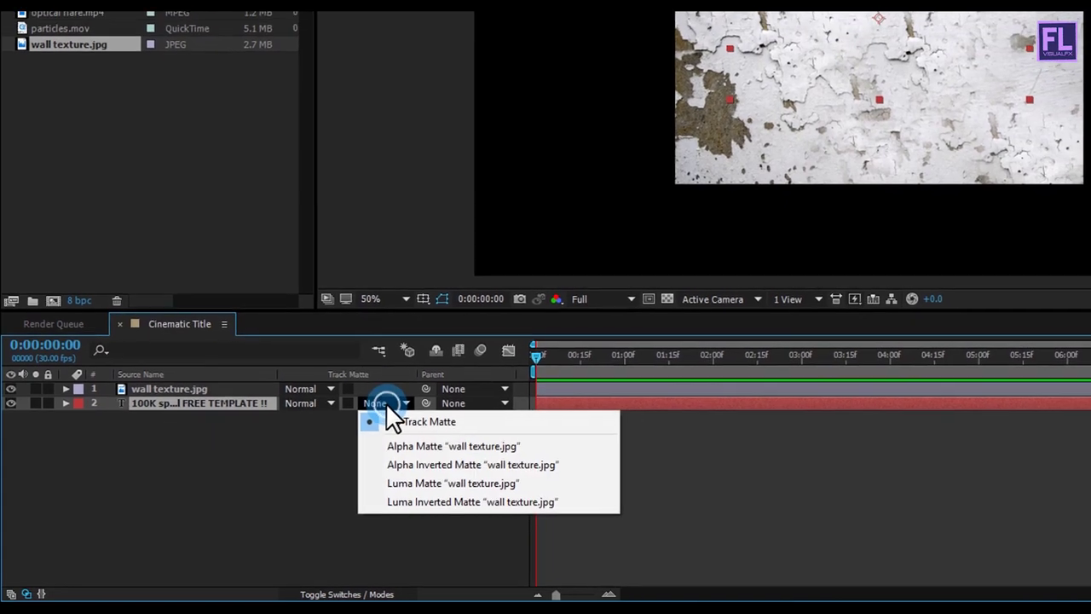
click(391, 484)
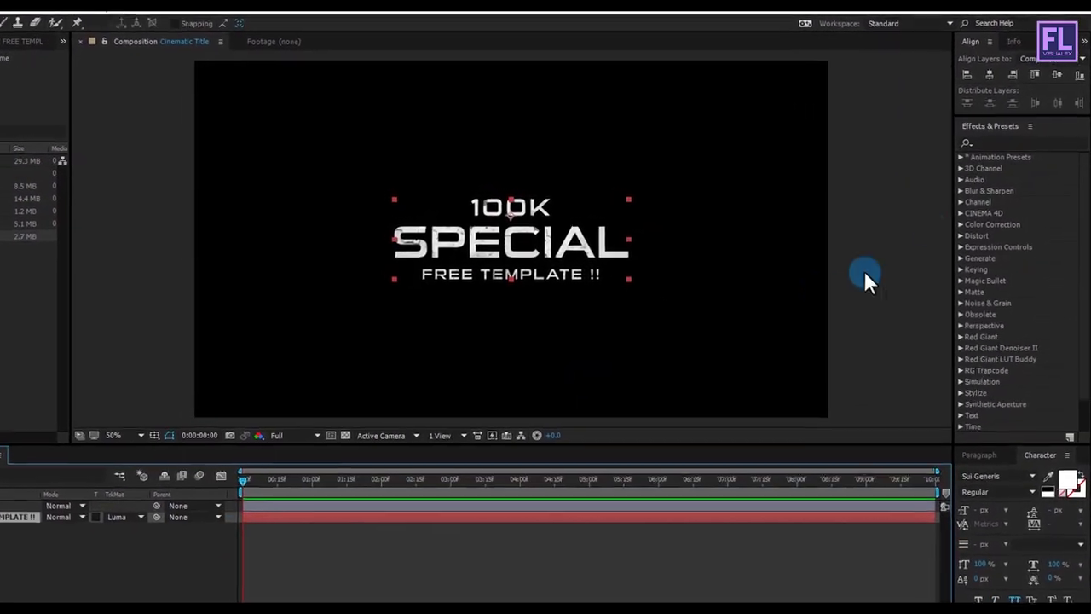
Apply Bevel Alpha from Effects & Presets to the title text.
click(1005, 142)
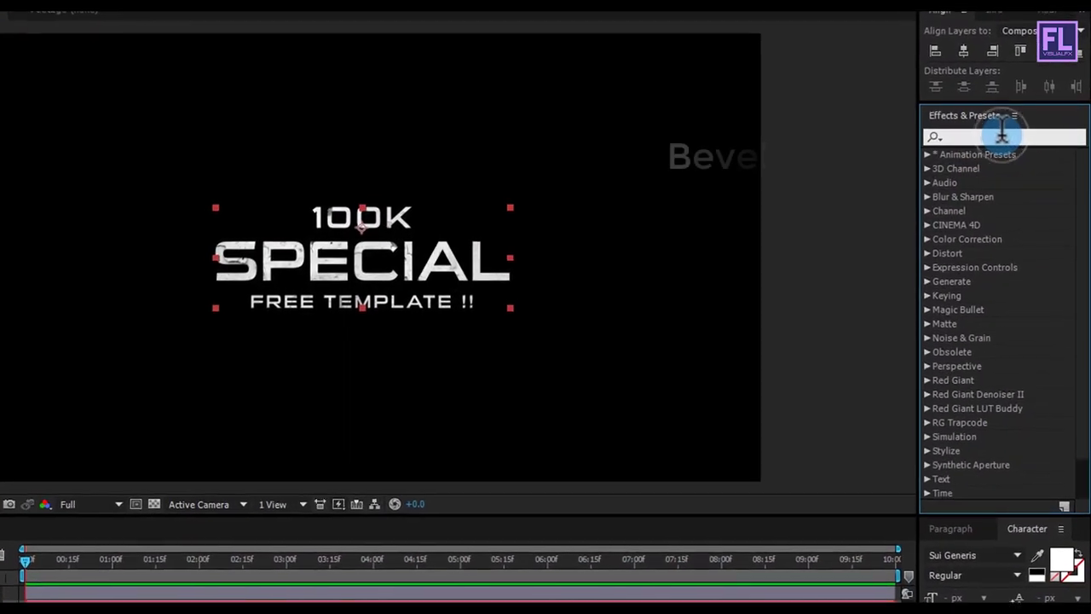
text(bevel al)
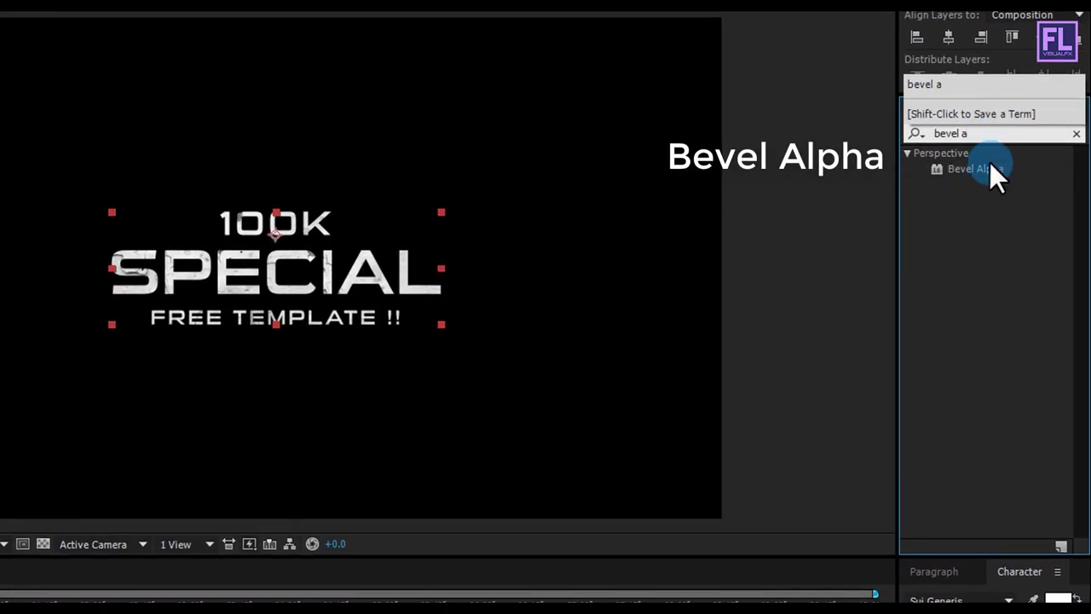
drag(989, 170, 528, 199)
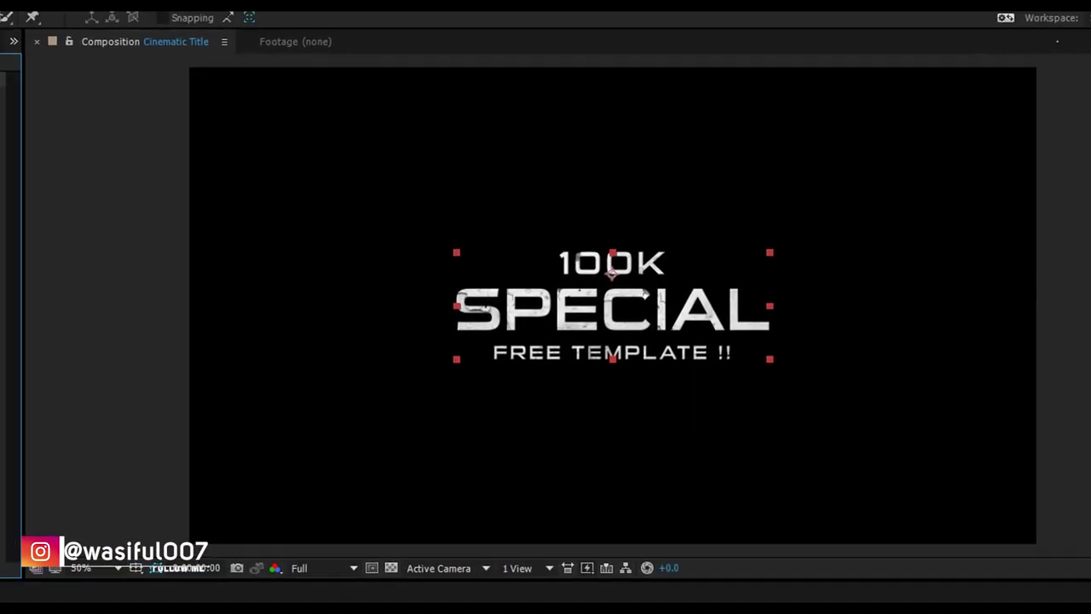
Set Bevel Alpha edge thickness 2.90, light angle 0° and light intensity 0.50.
click(19, 111)
text(2)
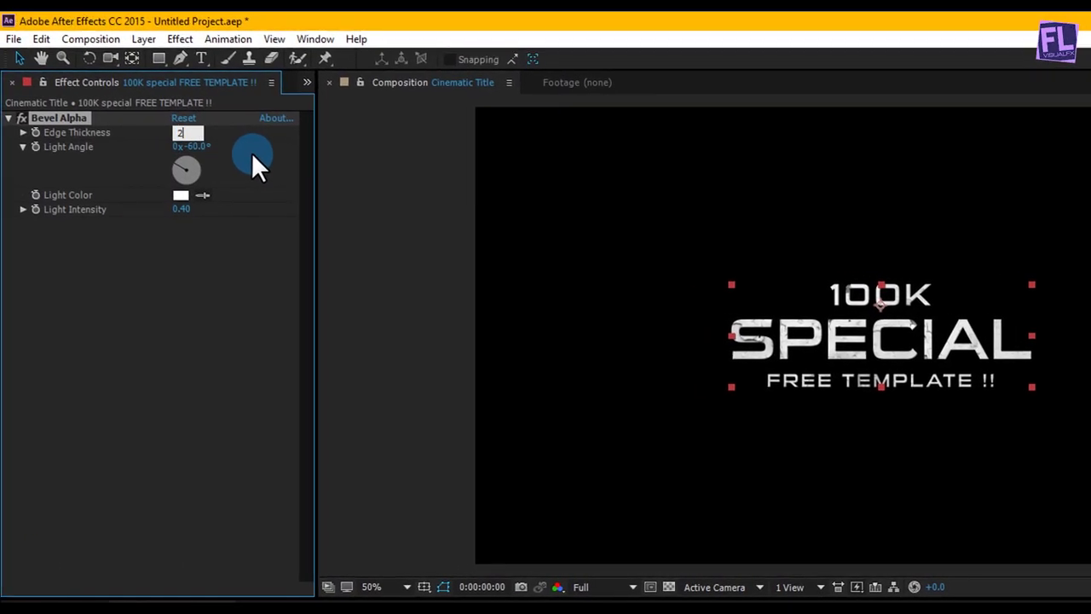
text(.90)
key(Return)
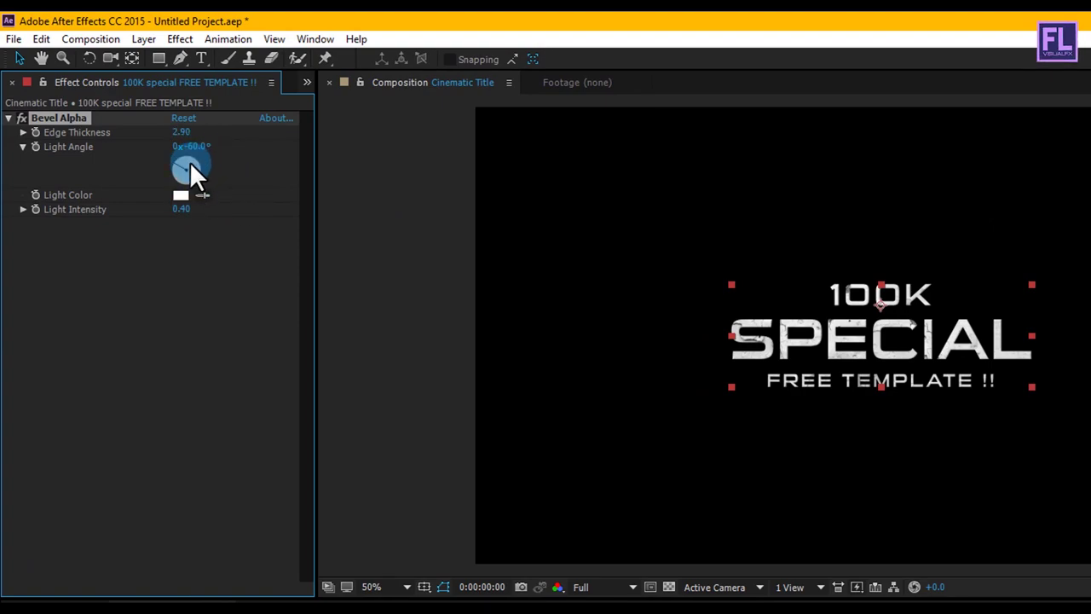
click(181, 209)
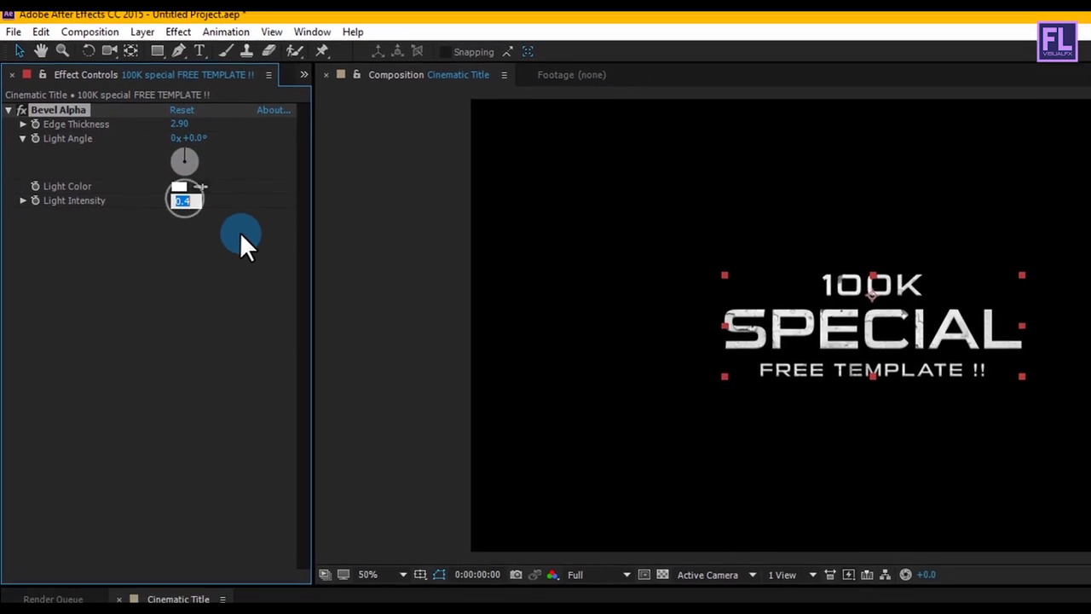
text(.50)
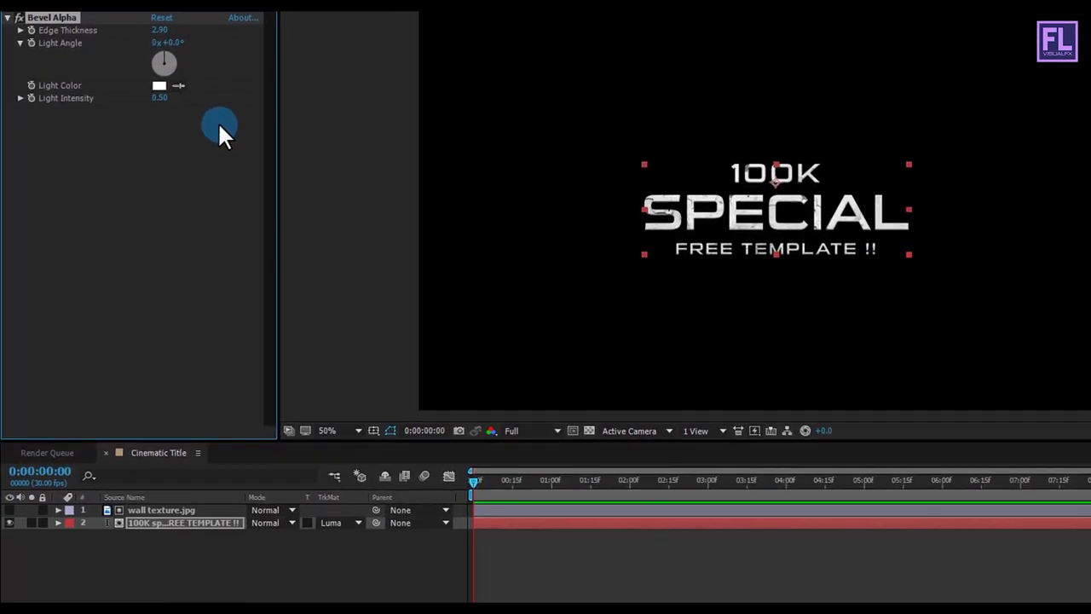
key(Return)
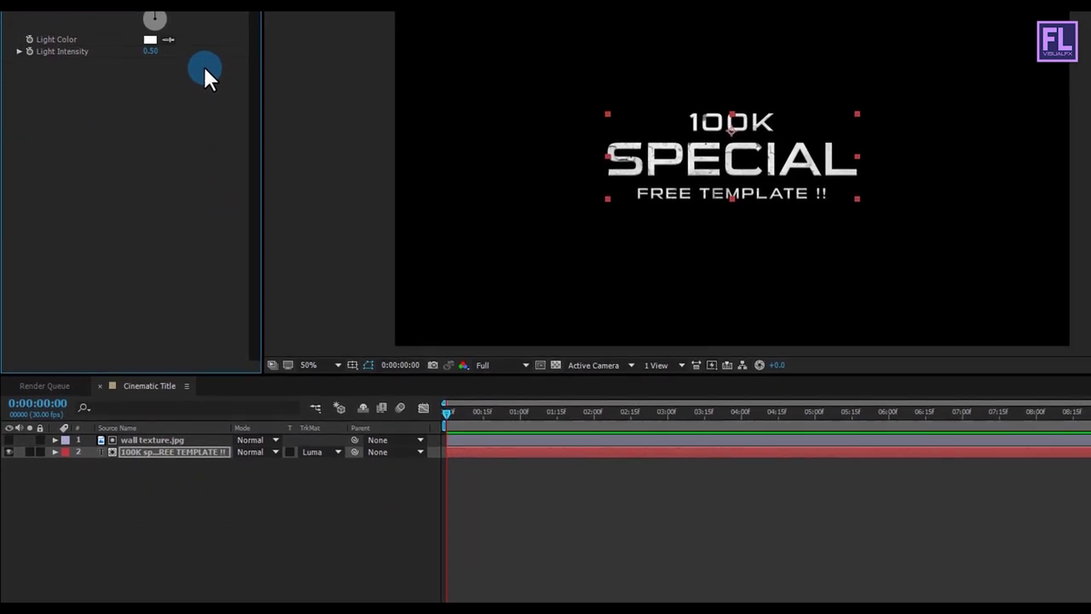
Pre-compose the wall texture and title layers into 'Text', moving all attributes.
click(174, 464)
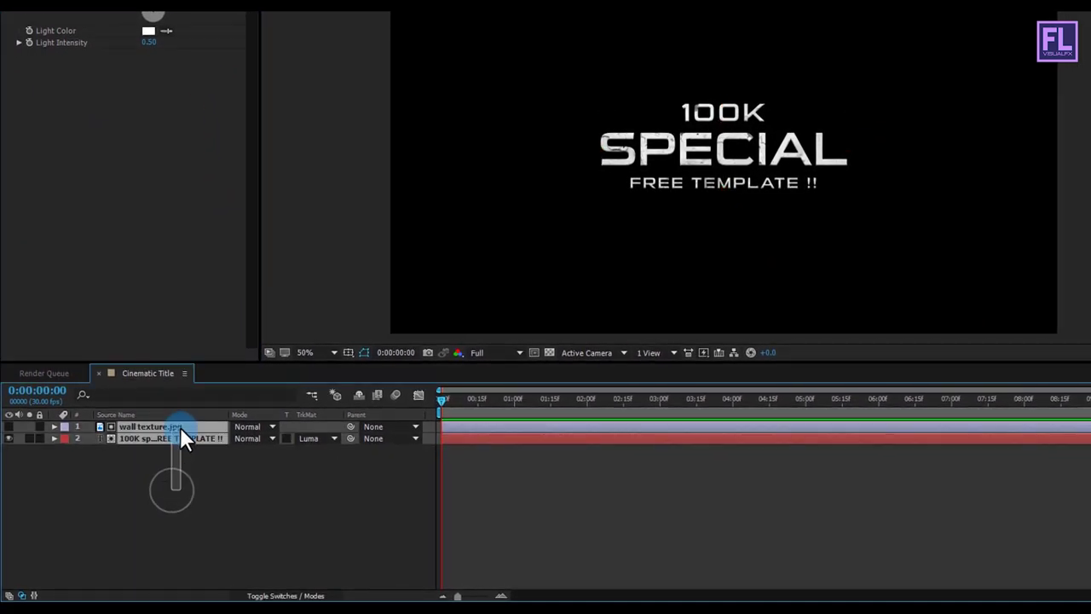
right_click(180, 428)
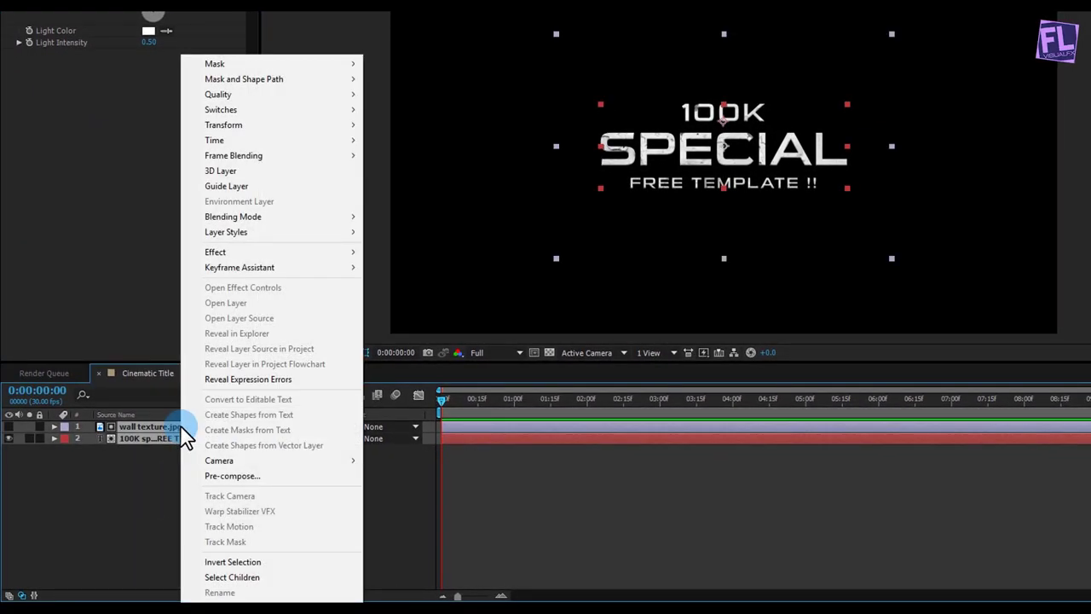
click(239, 477)
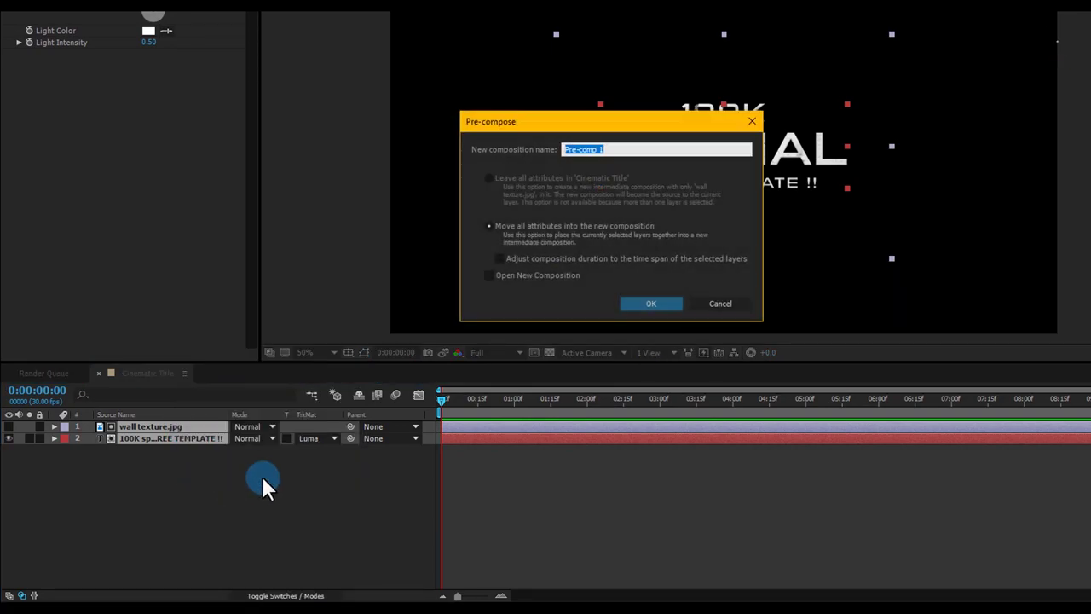
click(521, 225)
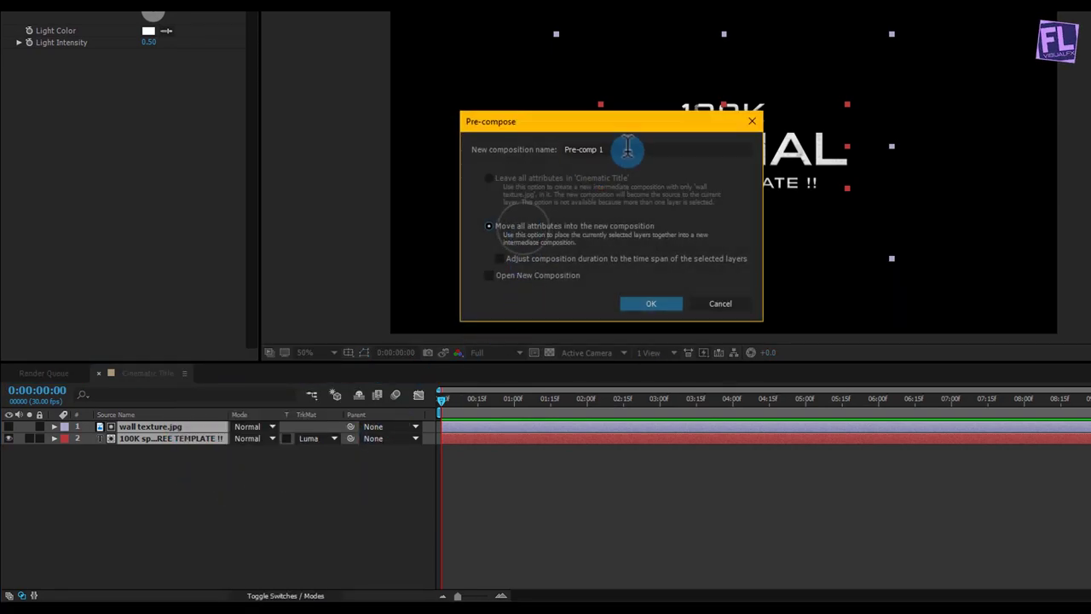
drag(628, 149, 529, 151)
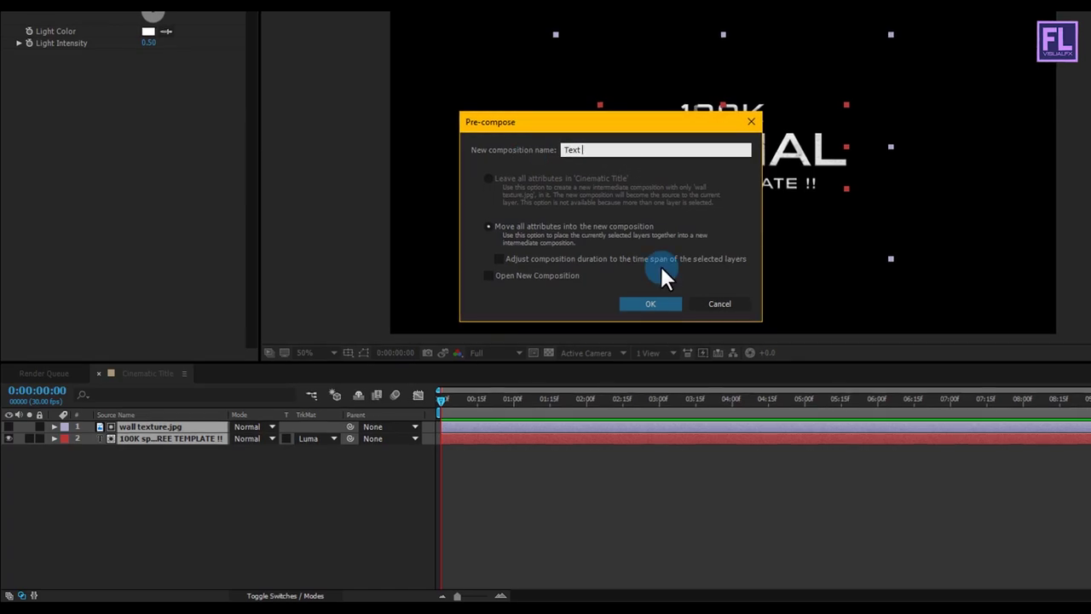
click(654, 300)
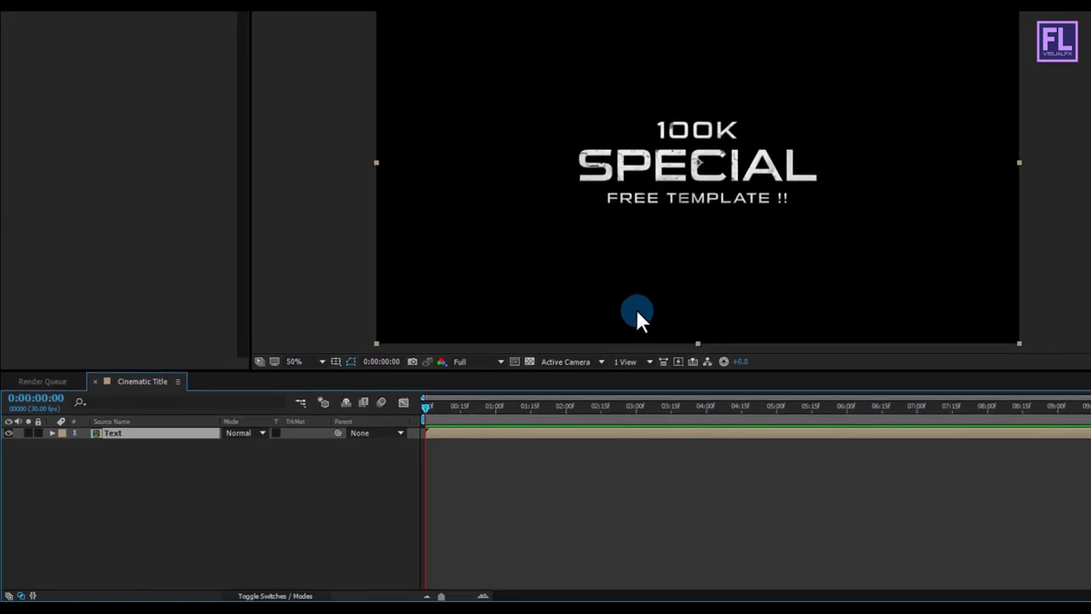
click(264, 597)
Make the Text layer 3D and add Matte Smoke.mp4 as the top layer.
click(271, 446)
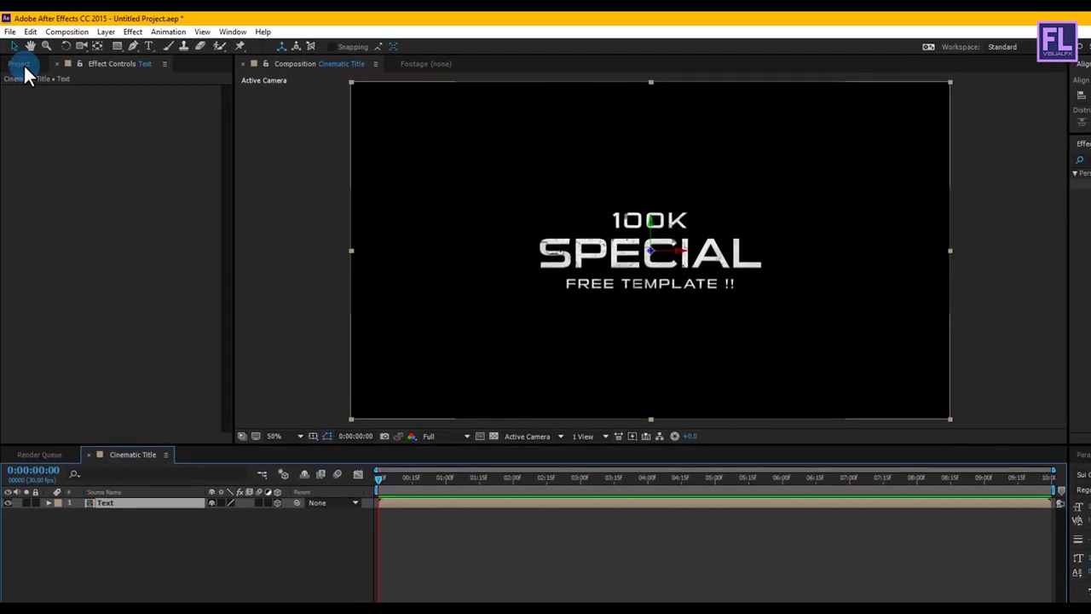
click(23, 64)
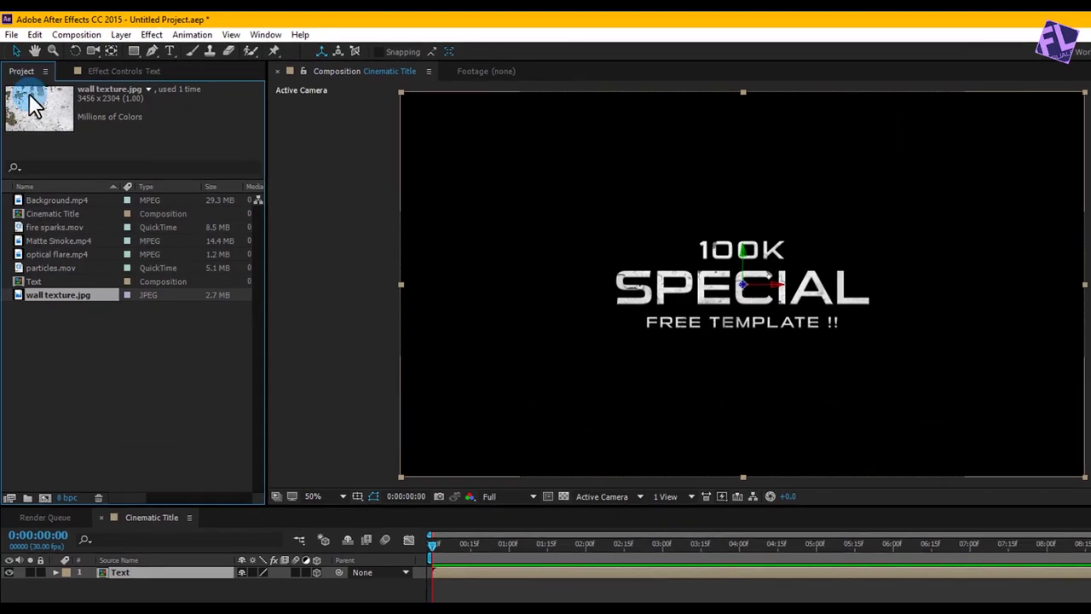
click(47, 242)
drag(70, 247, 141, 588)
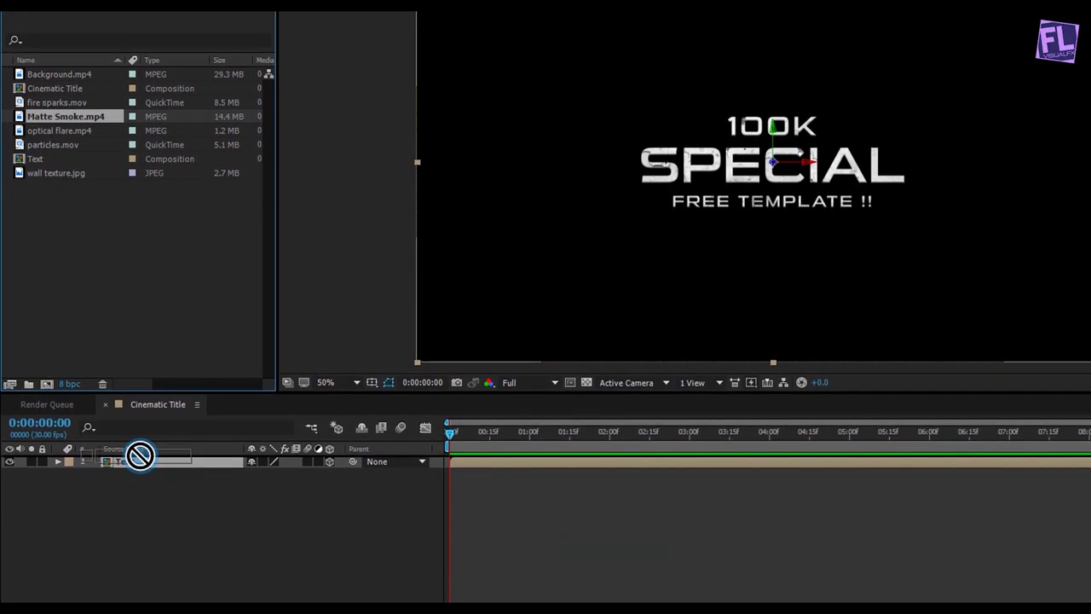
drag(140, 455, 141, 458)
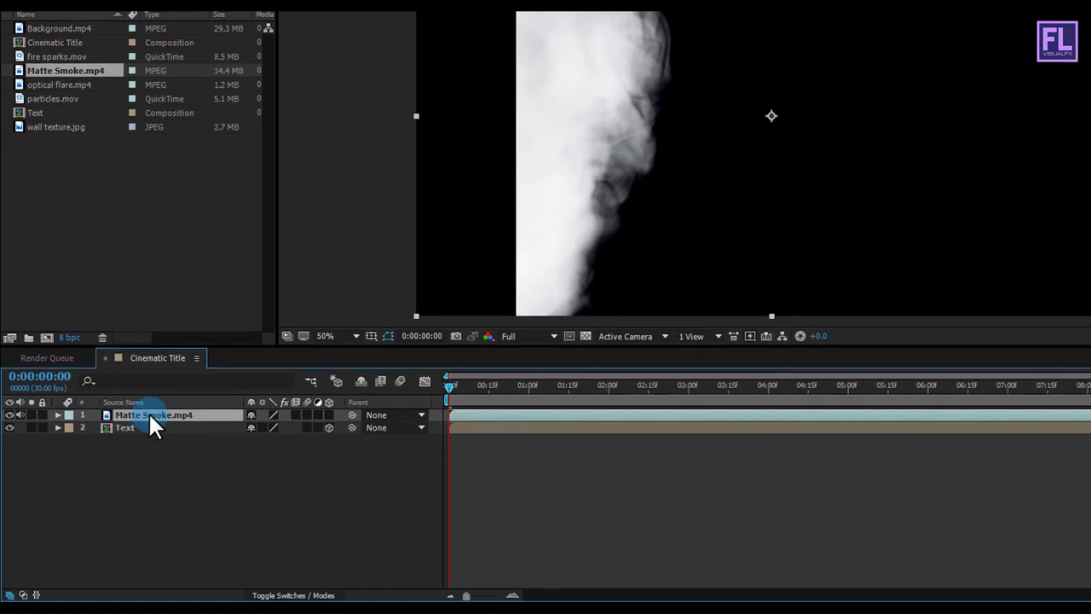
Make the Matte Smoke layer 3D and scrub the timeline to preview the smoke.
click(328, 415)
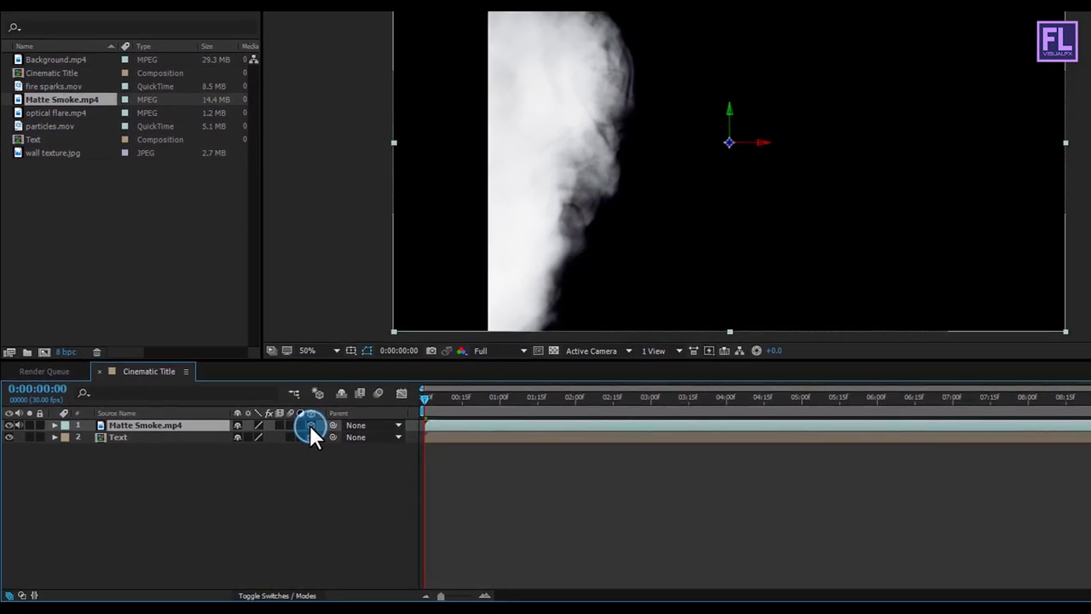
drag(435, 397, 504, 397)
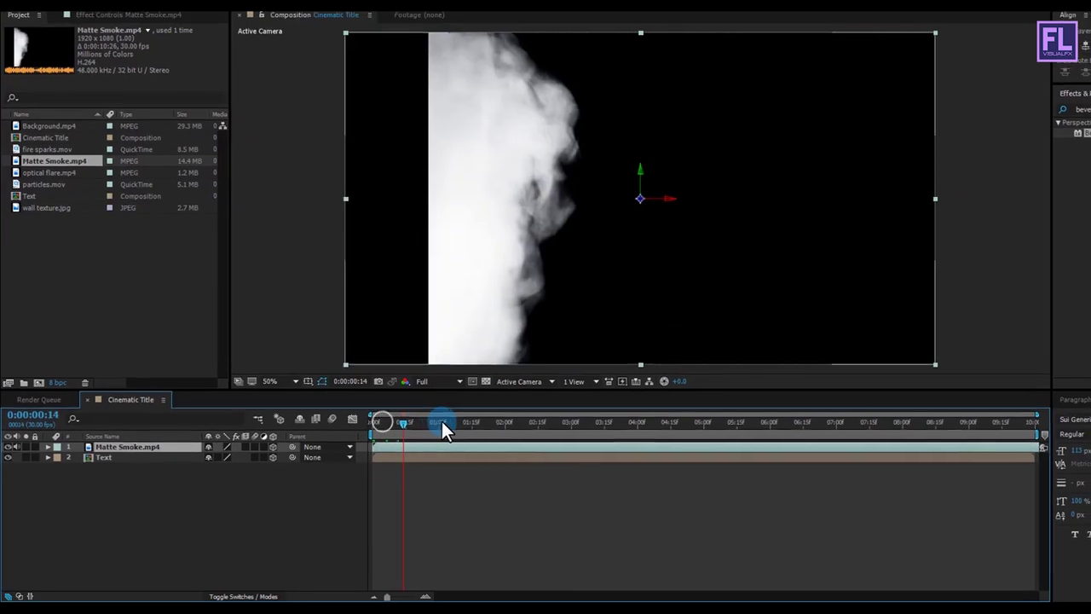
drag(441, 421, 551, 429)
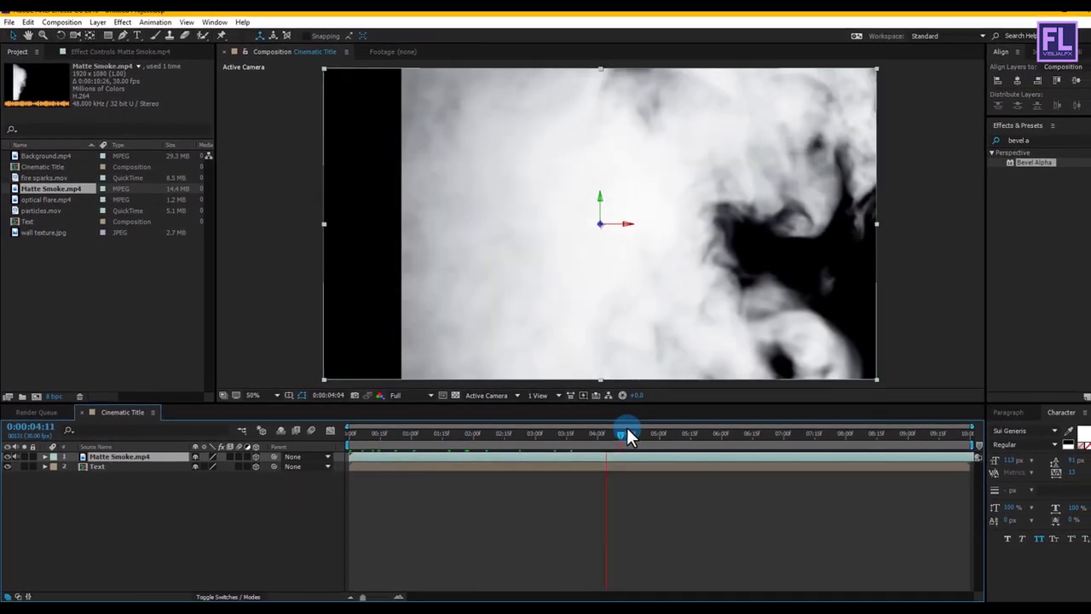
drag(626, 435, 455, 426)
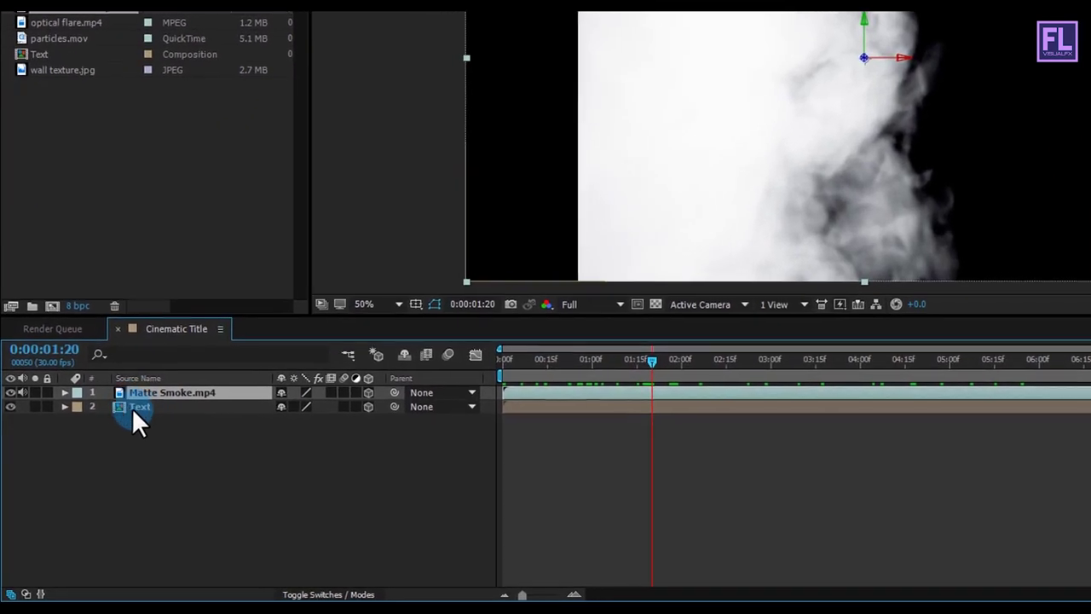
Set Text's track matte to Luma Matte 'Matte Smoke.mp4' and preview the reveal.
click(134, 418)
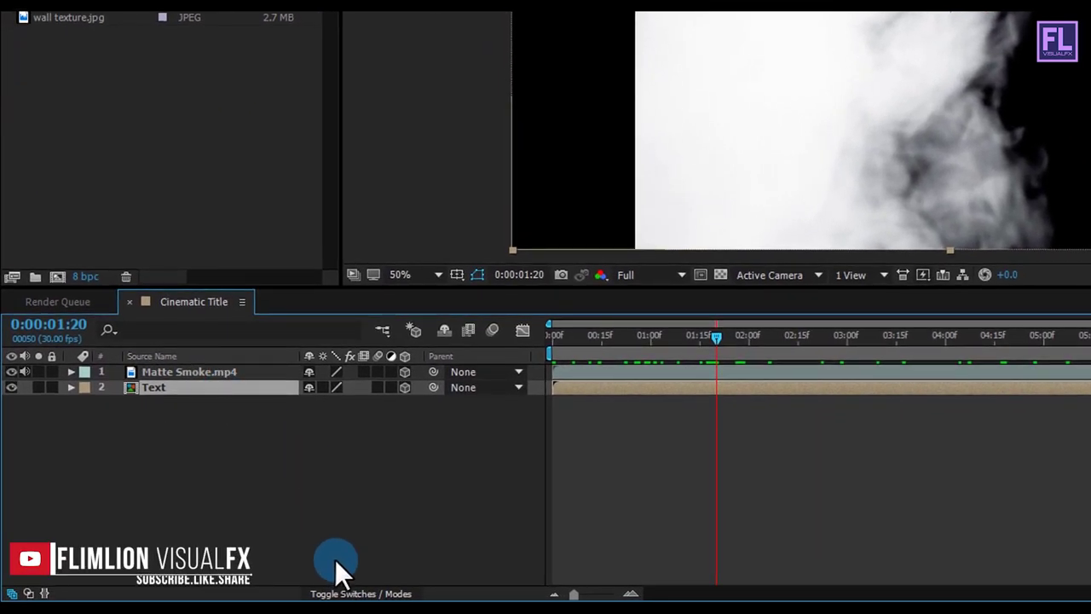
click(335, 592)
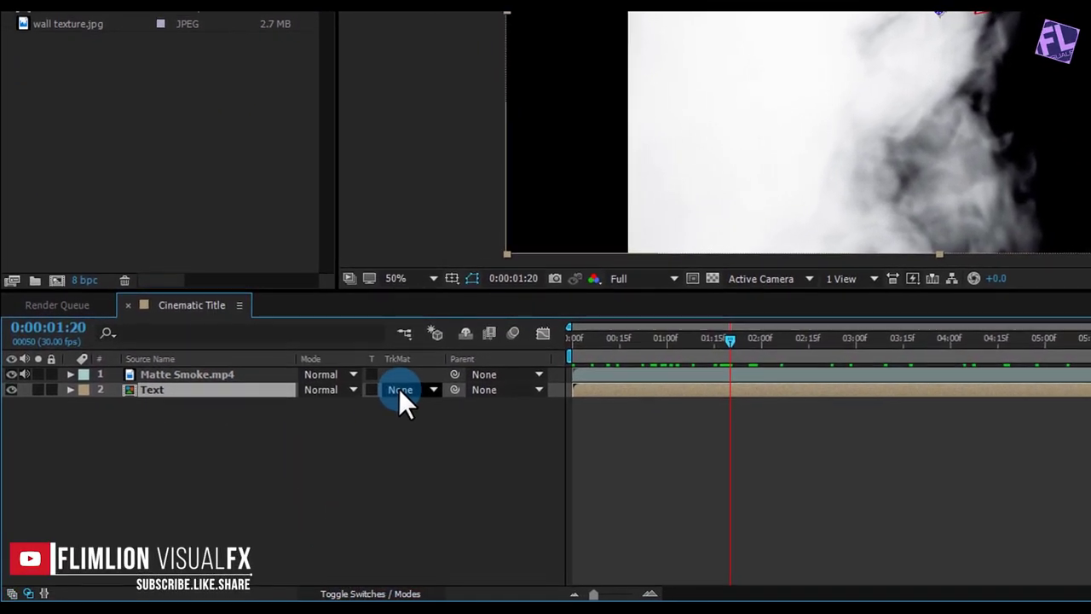
click(401, 388)
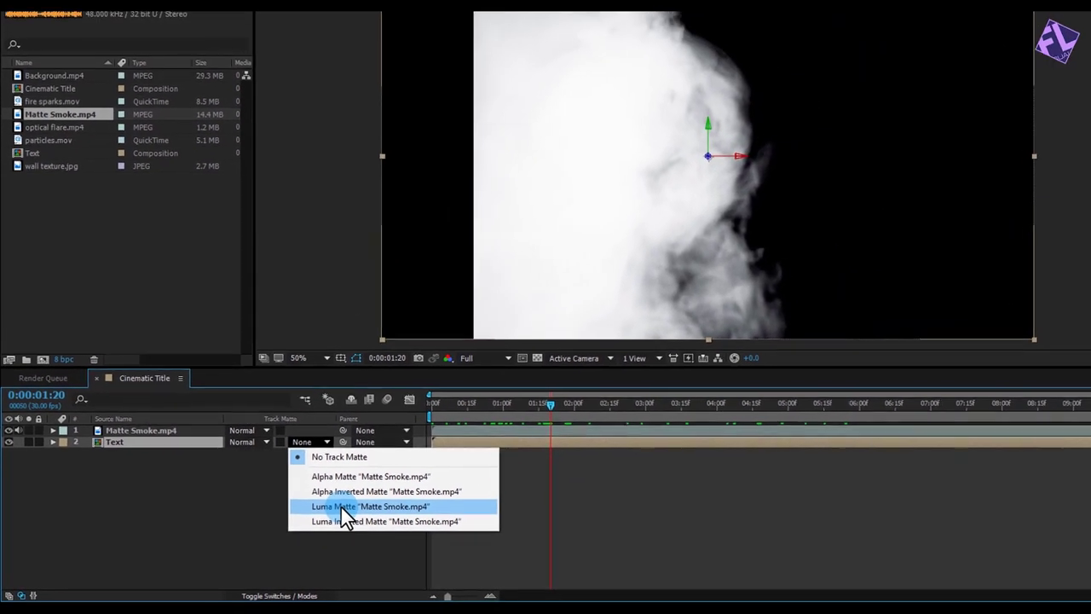
click(341, 506)
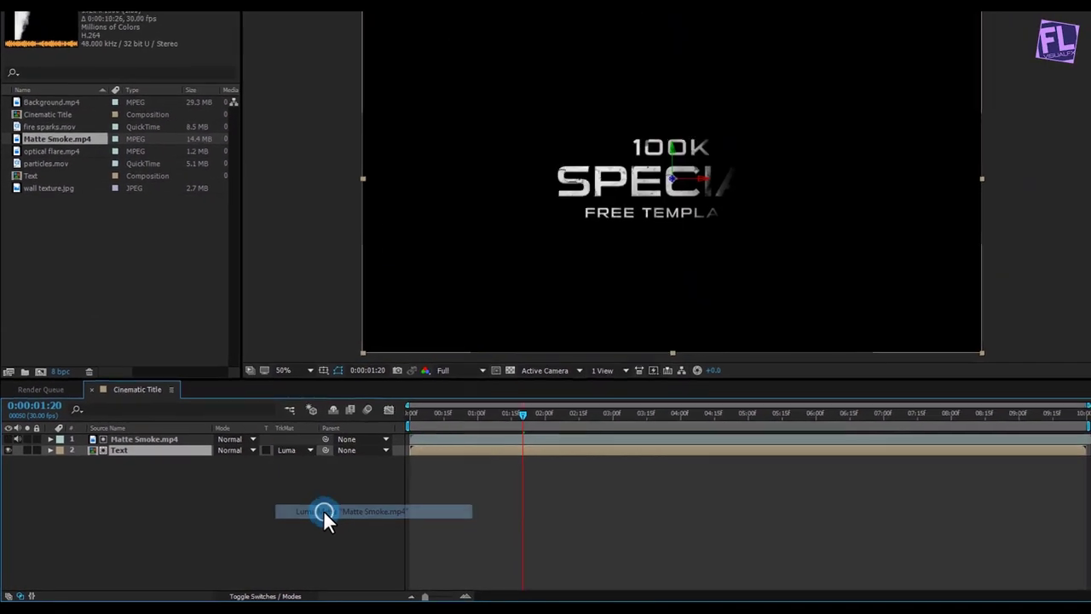
drag(467, 432, 440, 436)
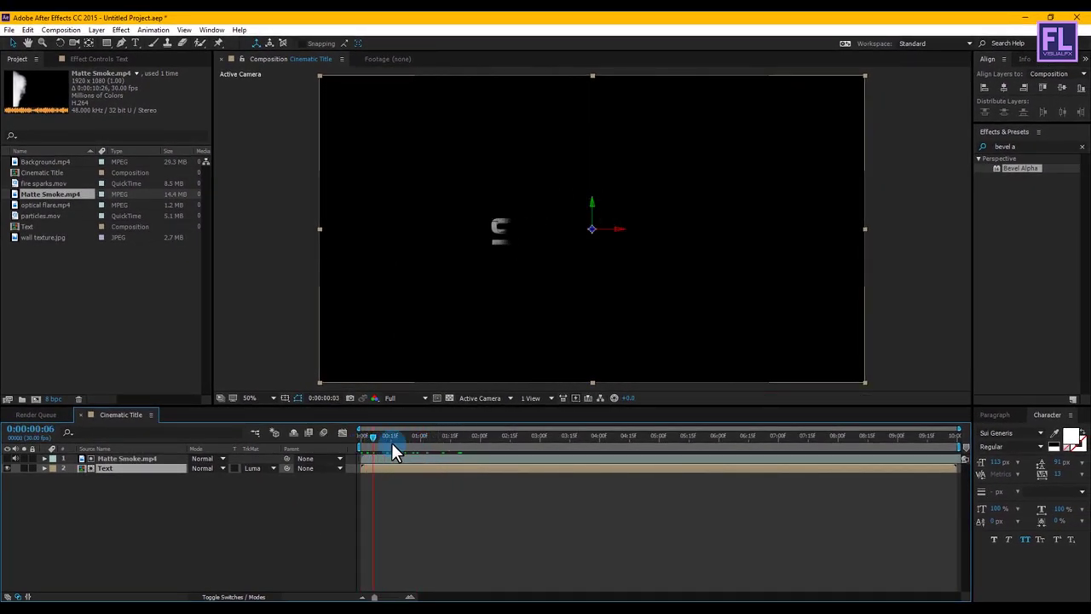
key(space)
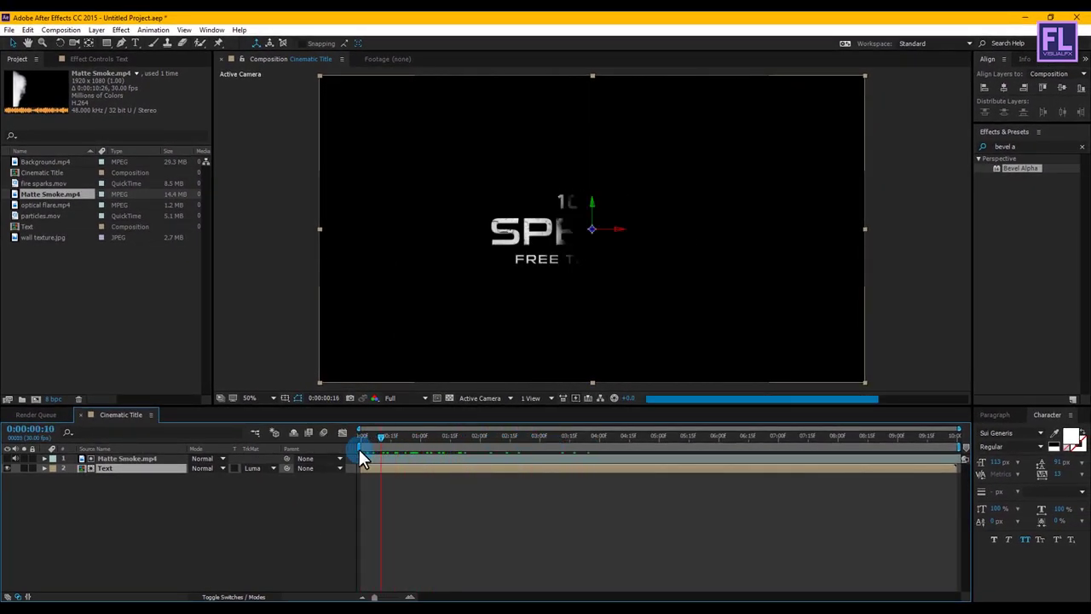
drag(541, 447, 385, 446)
Shift the Matte Smoke layer slightly left and scrub through the title reveal.
click(153, 458)
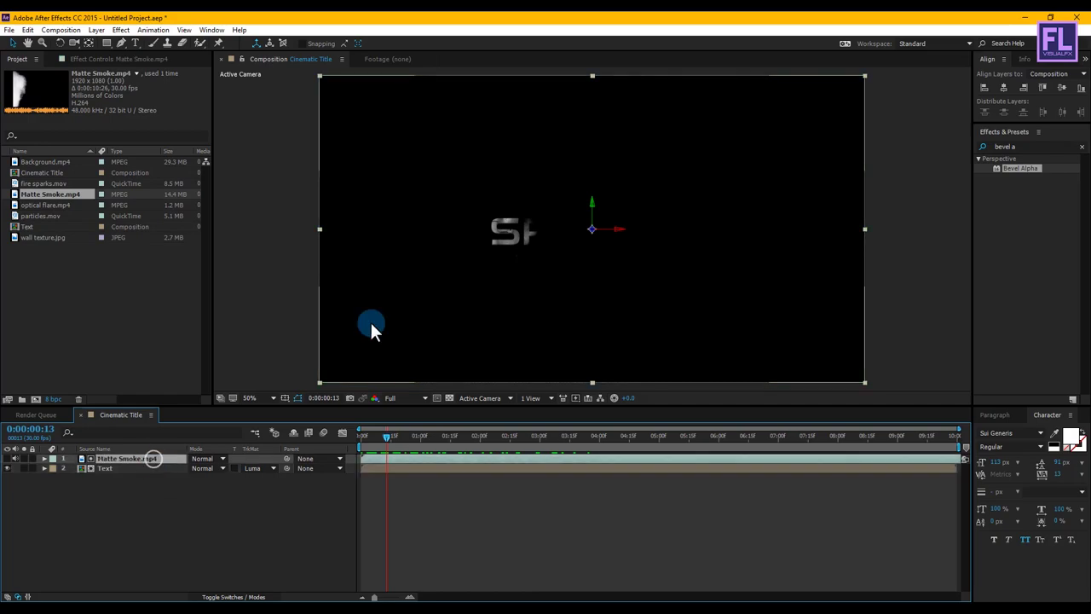
drag(615, 232, 602, 231)
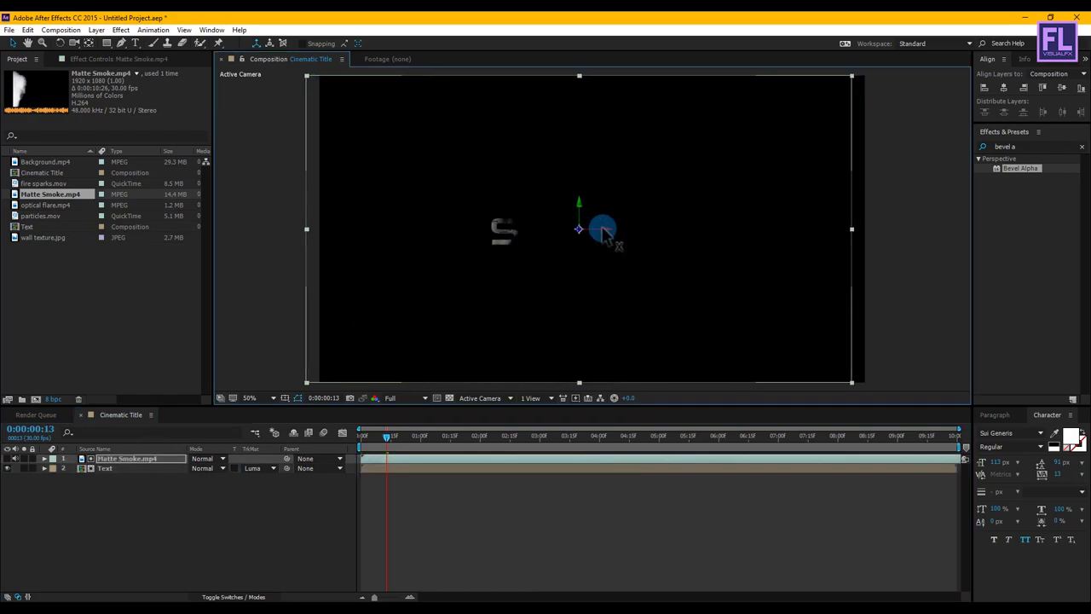
drag(410, 438, 614, 445)
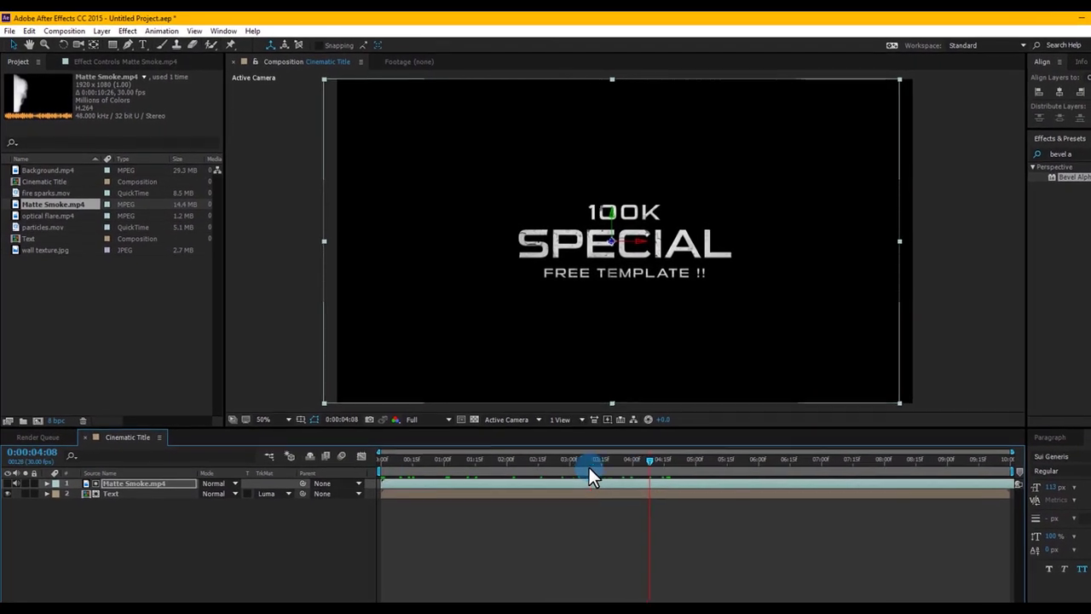
click(286, 553)
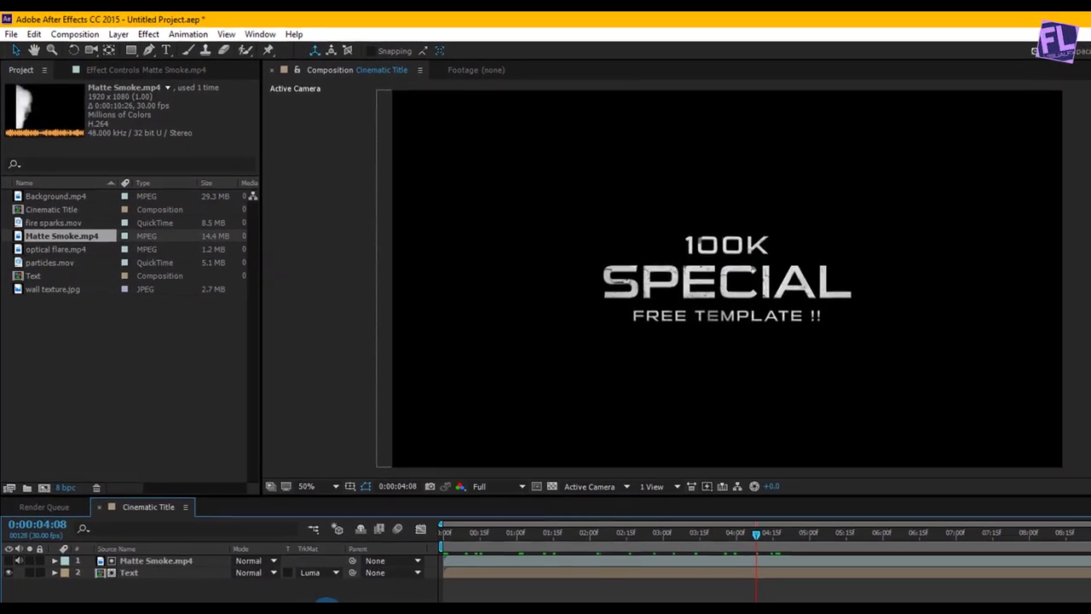
Add optical flare.mp4 as the new top layer of the composition.
click(71, 255)
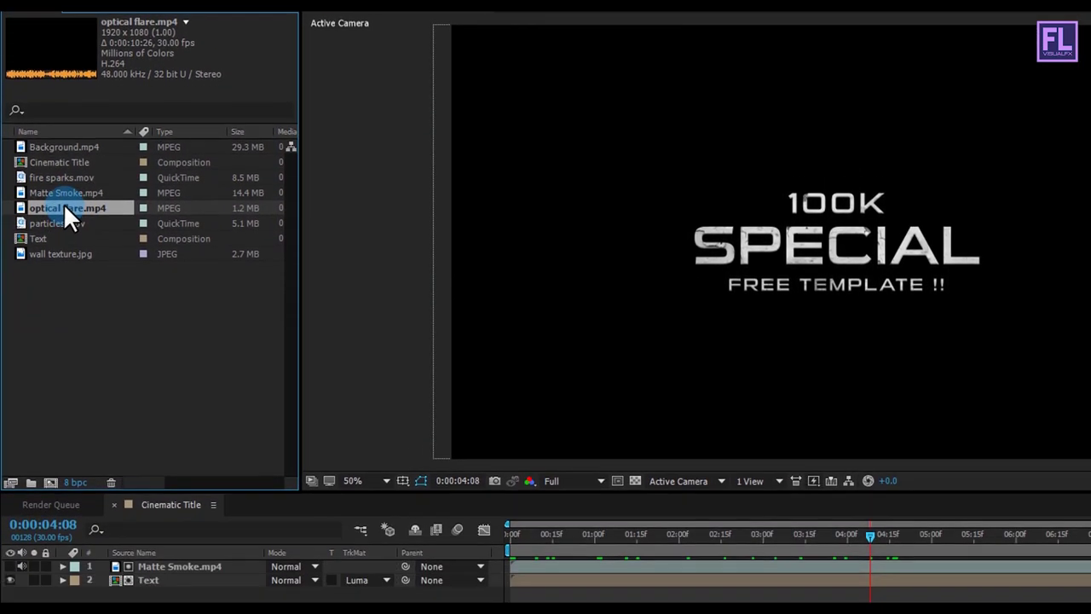
drag(65, 205, 158, 567)
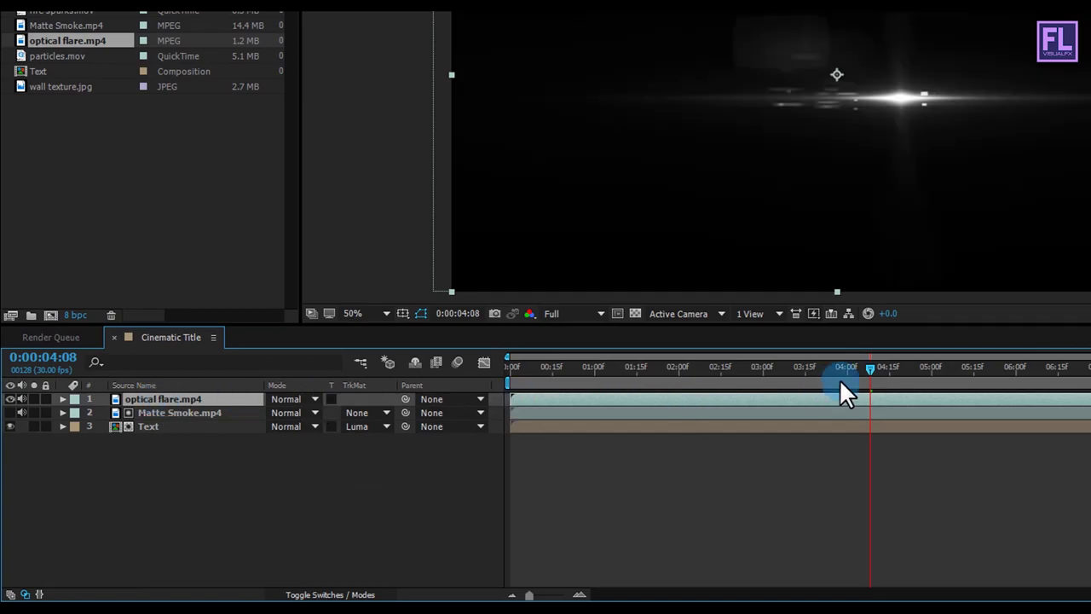
drag(838, 372, 806, 368)
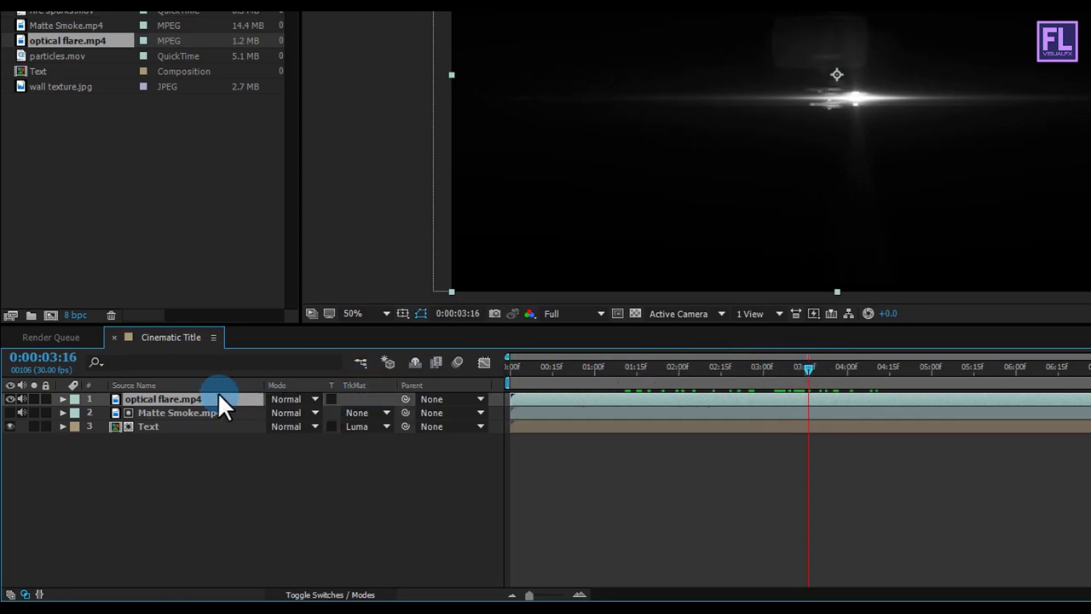
Set the optical flare's blend mode to Add and make it a 3D layer.
click(286, 398)
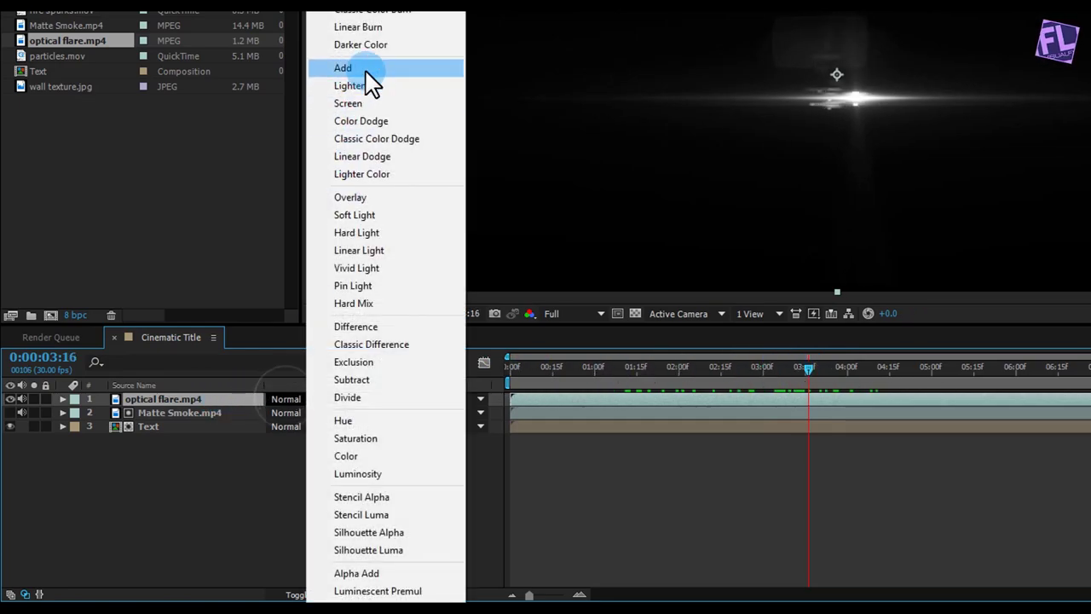
click(357, 71)
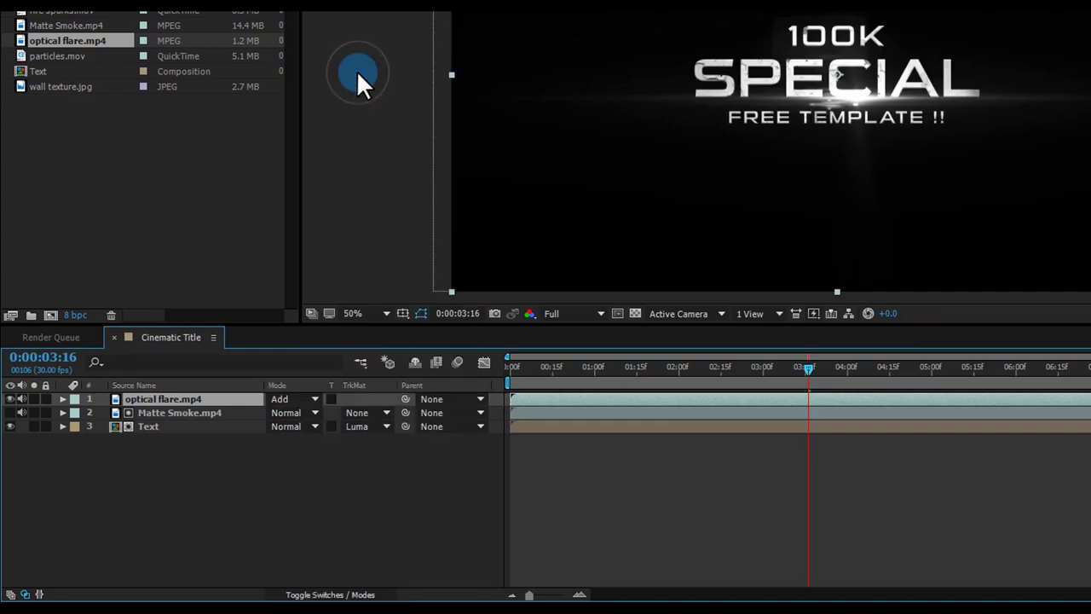
drag(729, 372, 817, 369)
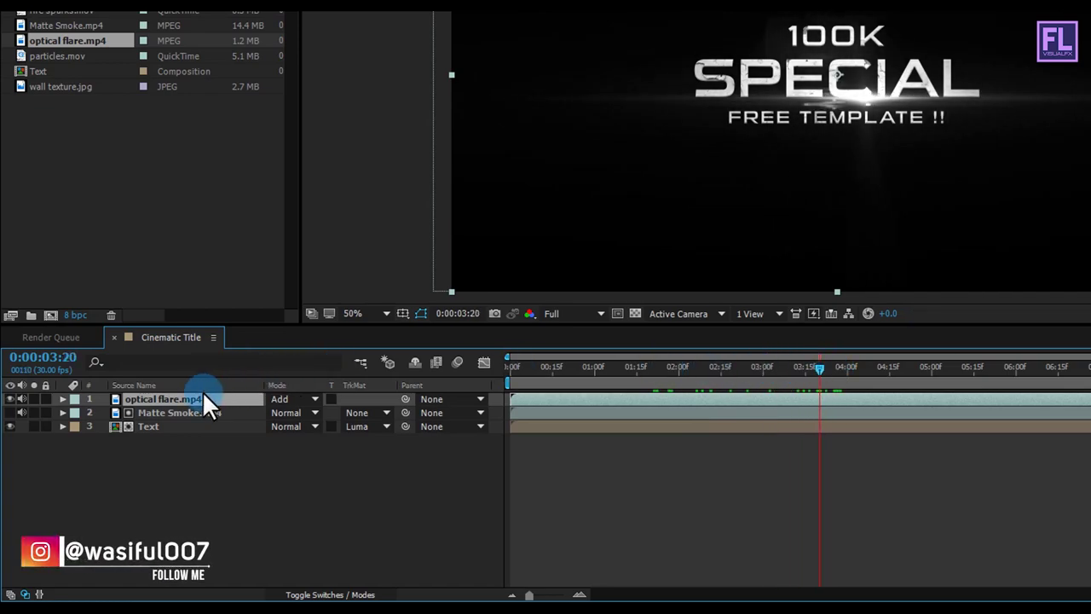
click(302, 594)
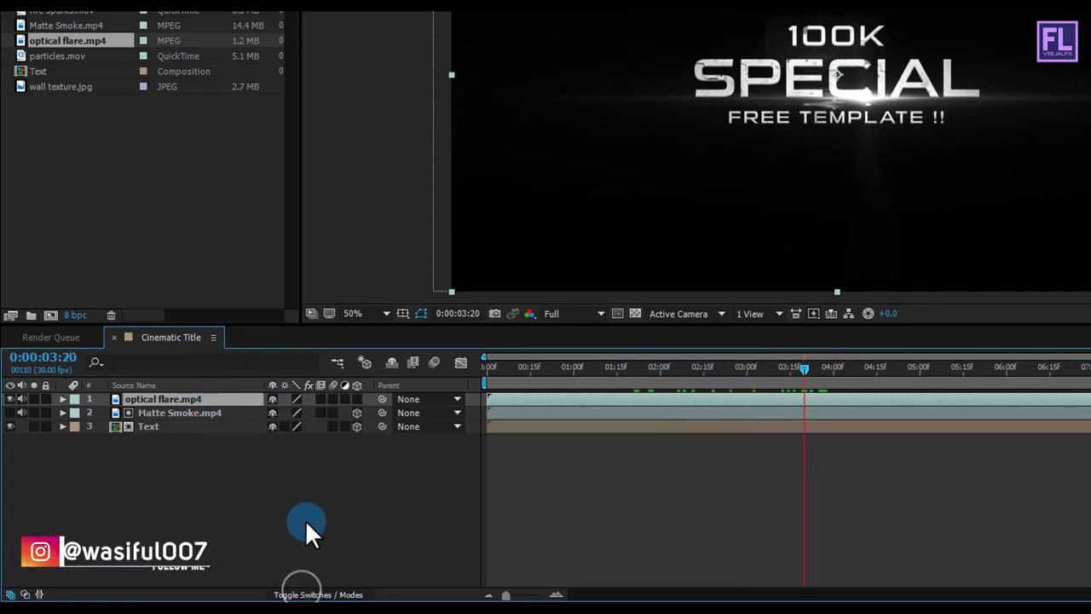
click(357, 399)
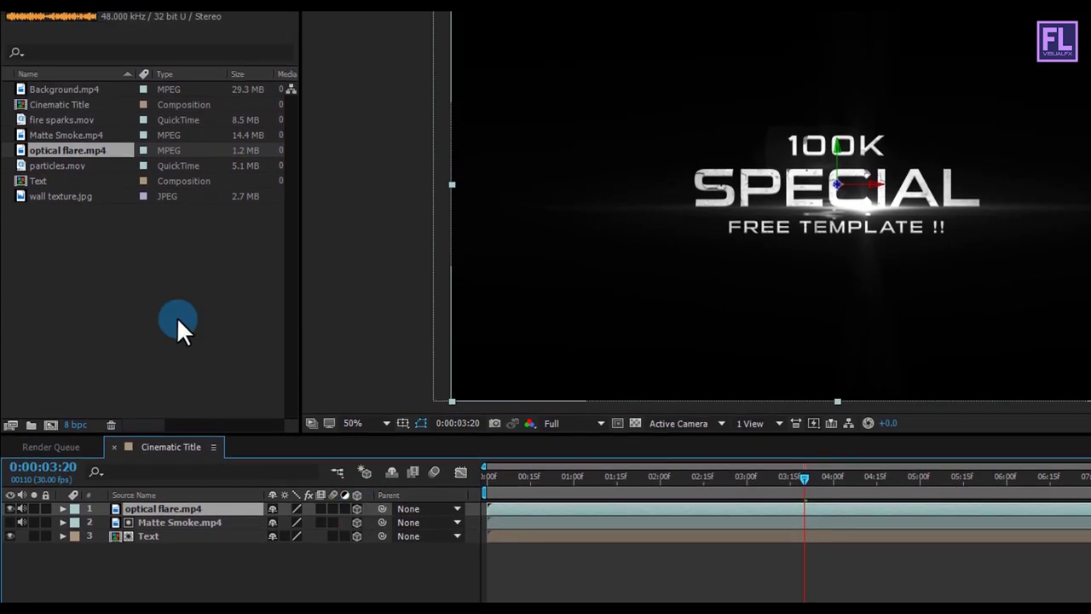
Add fire sparks.mov as the new top layer, with the playhead at 01:13.
click(110, 272)
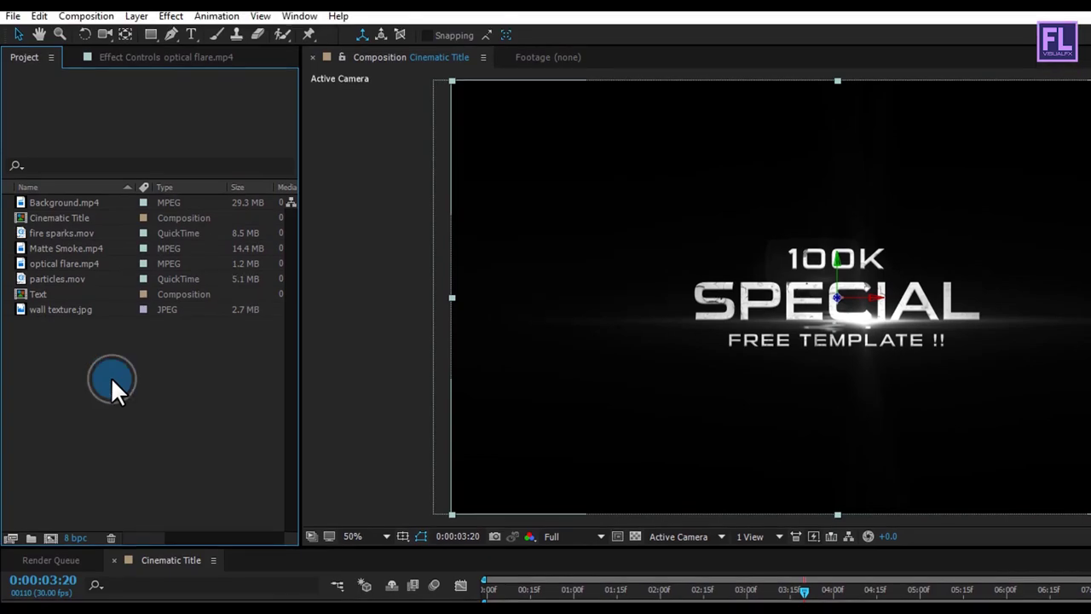
click(52, 233)
drag(75, 241, 162, 611)
drag(162, 402, 164, 403)
drag(628, 381, 599, 382)
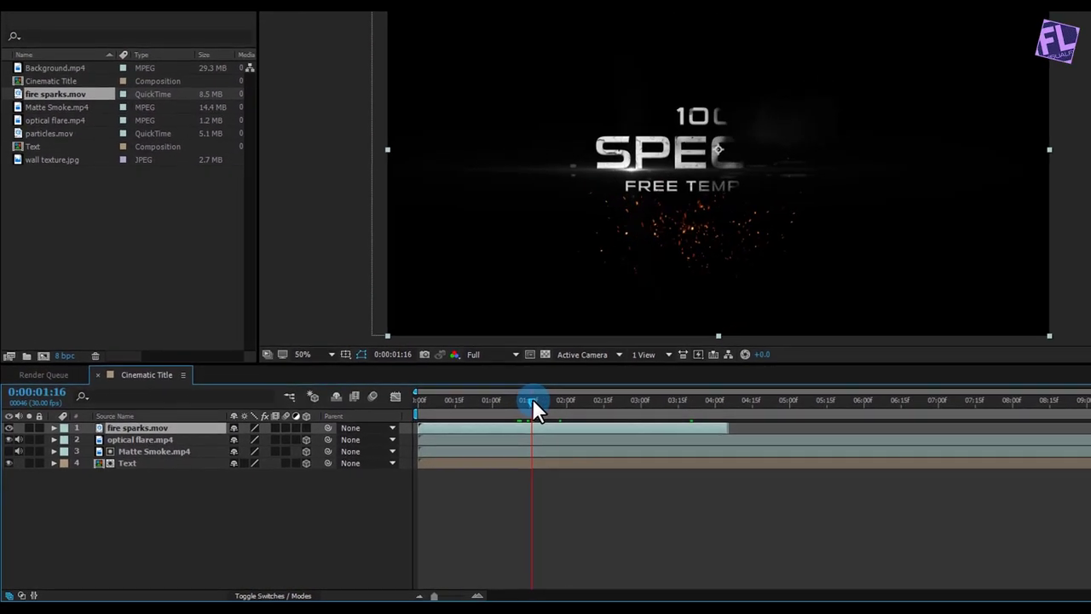
drag(532, 398, 517, 402)
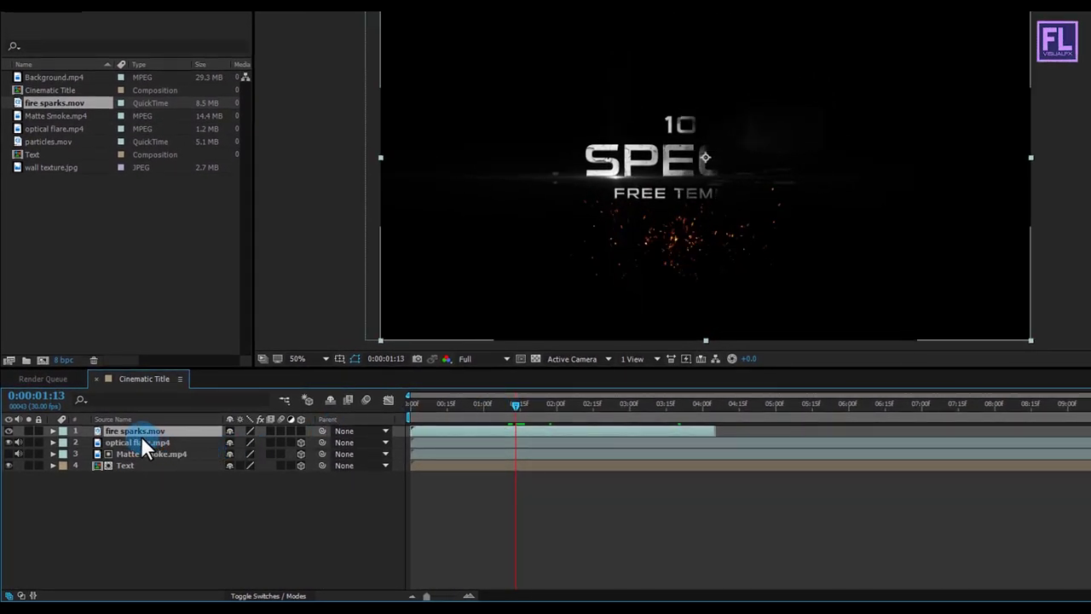
Scale the sparks to 114%, raise them behind the title, and start them slightly later.
key(s)
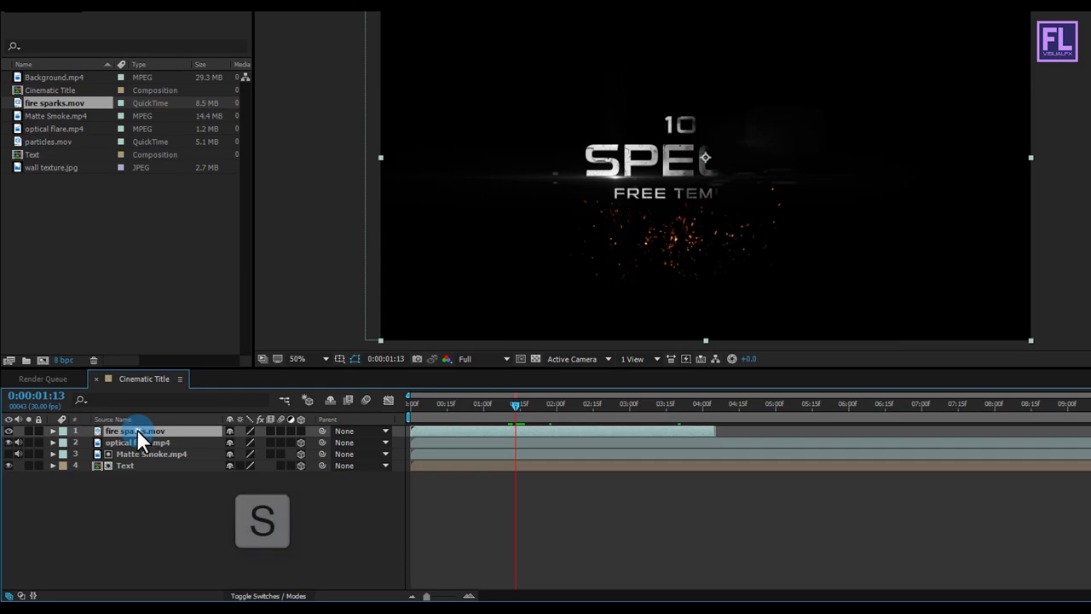
drag(231, 442, 258, 452)
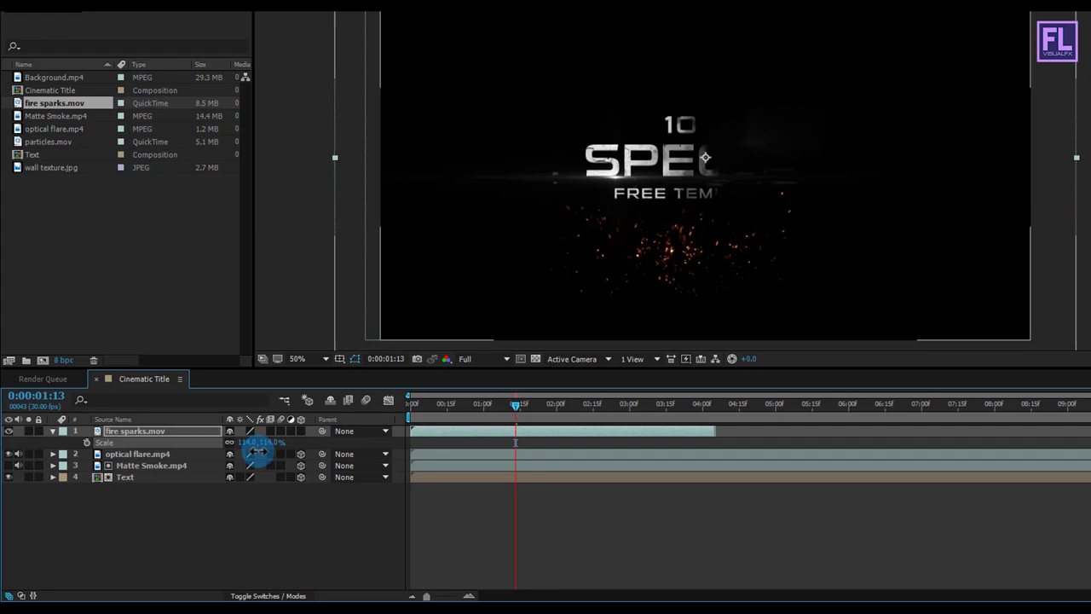
drag(691, 281, 695, 213)
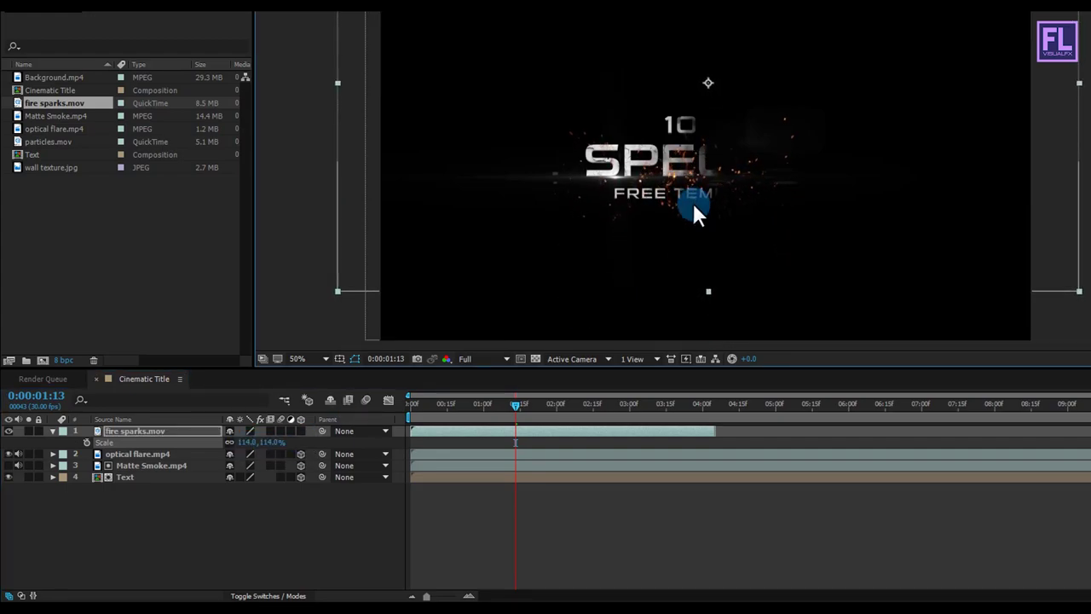
click(519, 406)
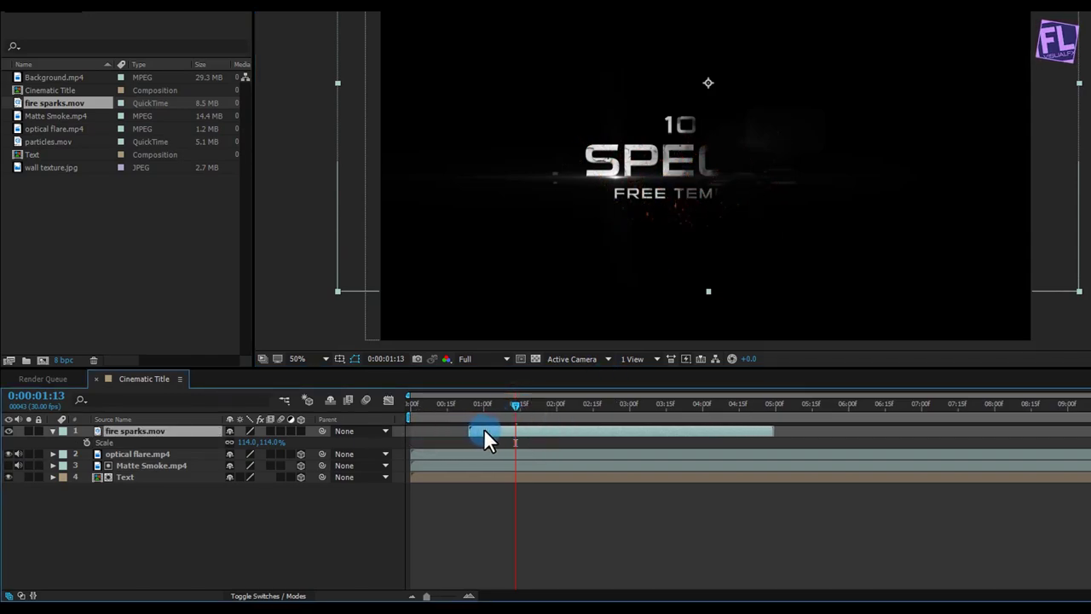
drag(497, 439, 501, 439)
drag(514, 405, 570, 417)
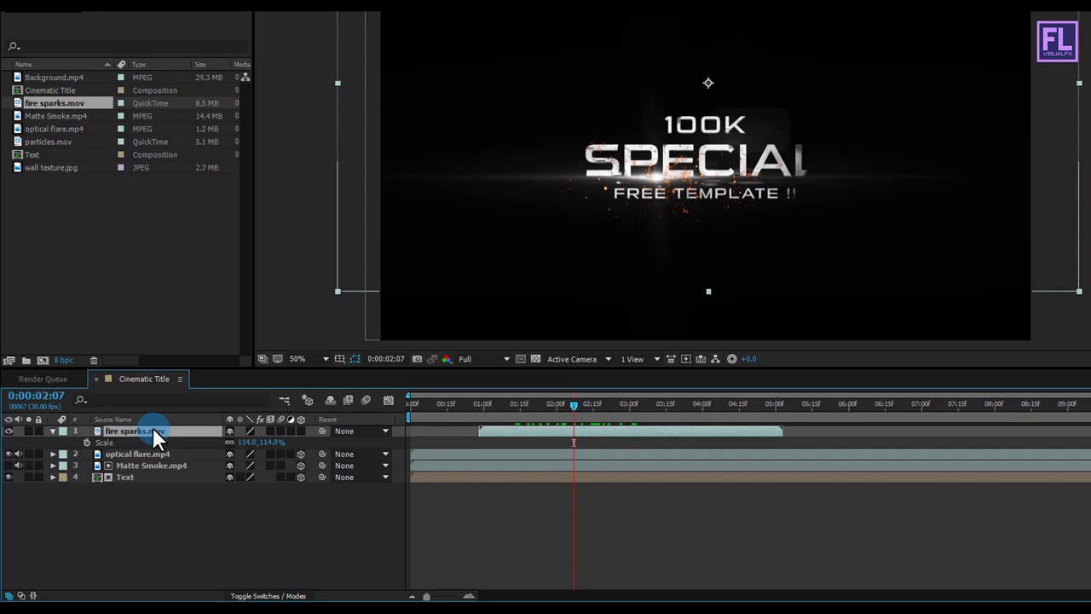
Set fire sparks.mov to Add blend mode and brighten it with a raised Curves adjustment.
click(281, 595)
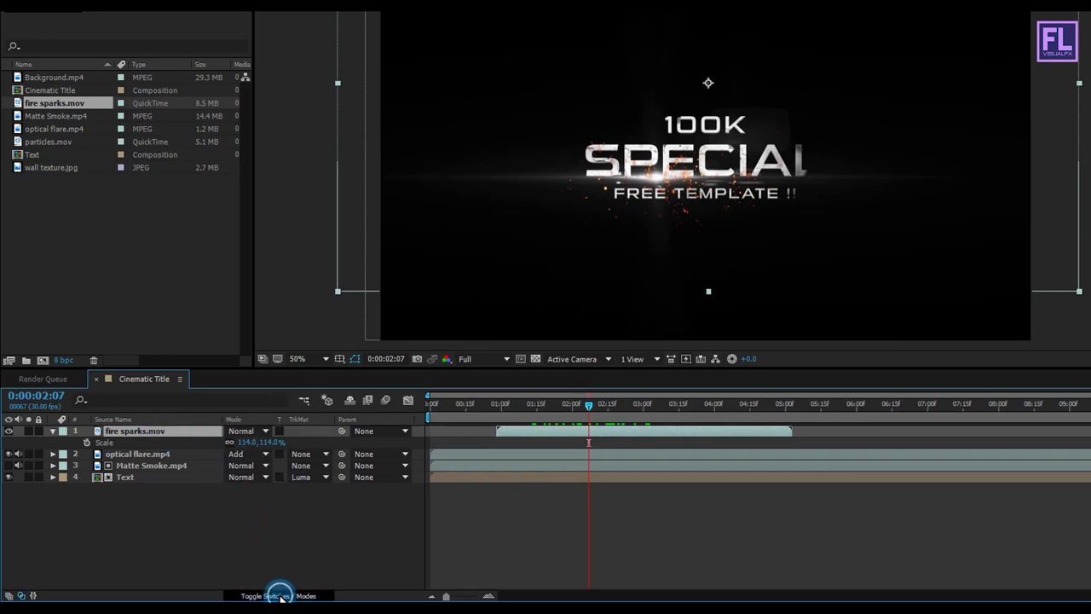
click(247, 429)
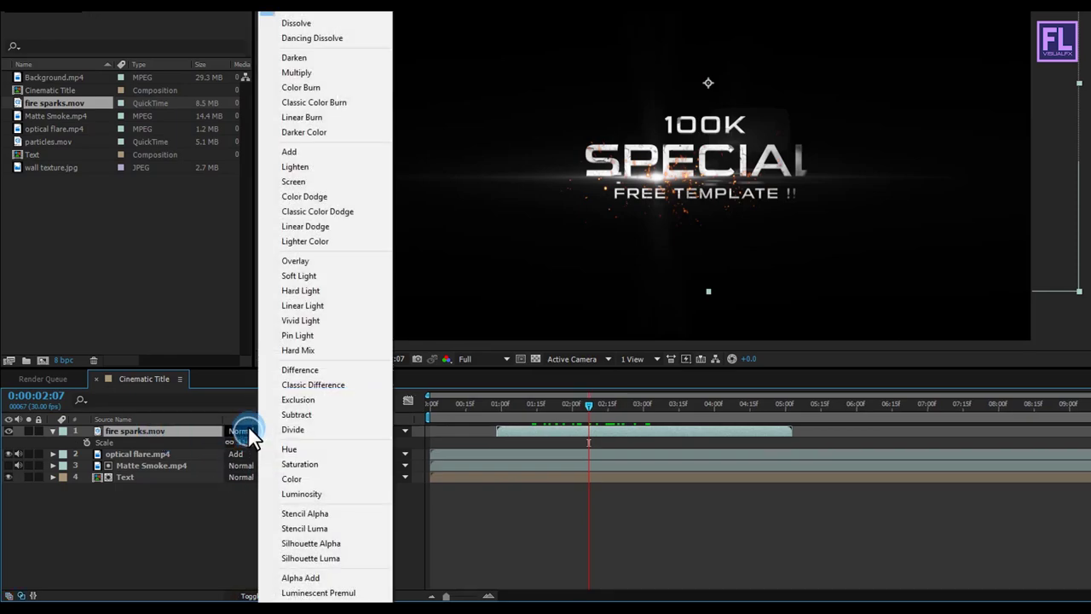
click(290, 152)
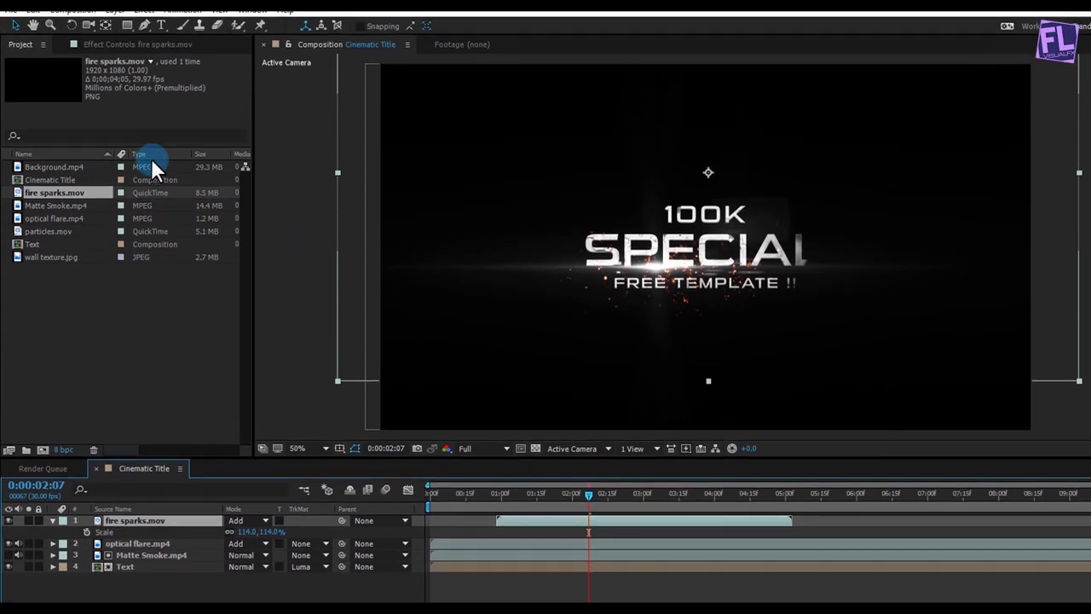
click(144, 9)
mouse_move(172, 156)
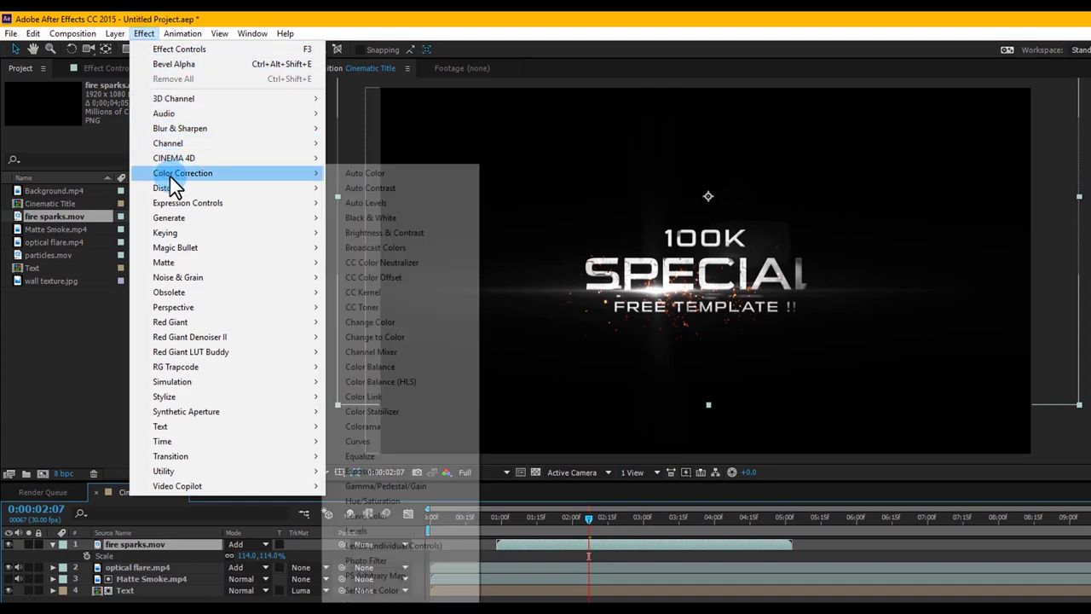
click(375, 441)
drag(138, 209, 105, 199)
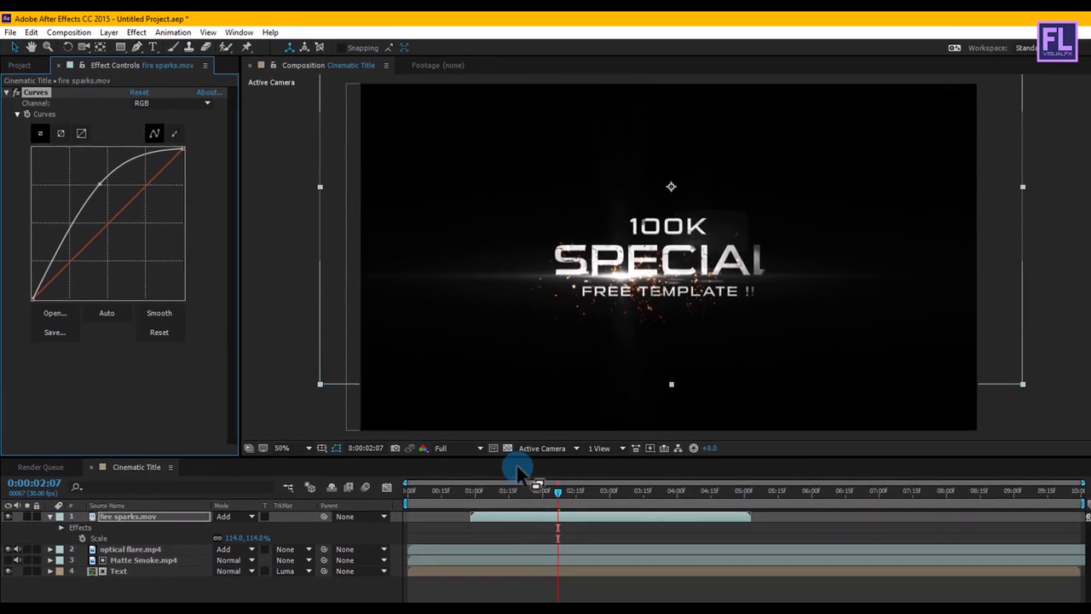
click(47, 483)
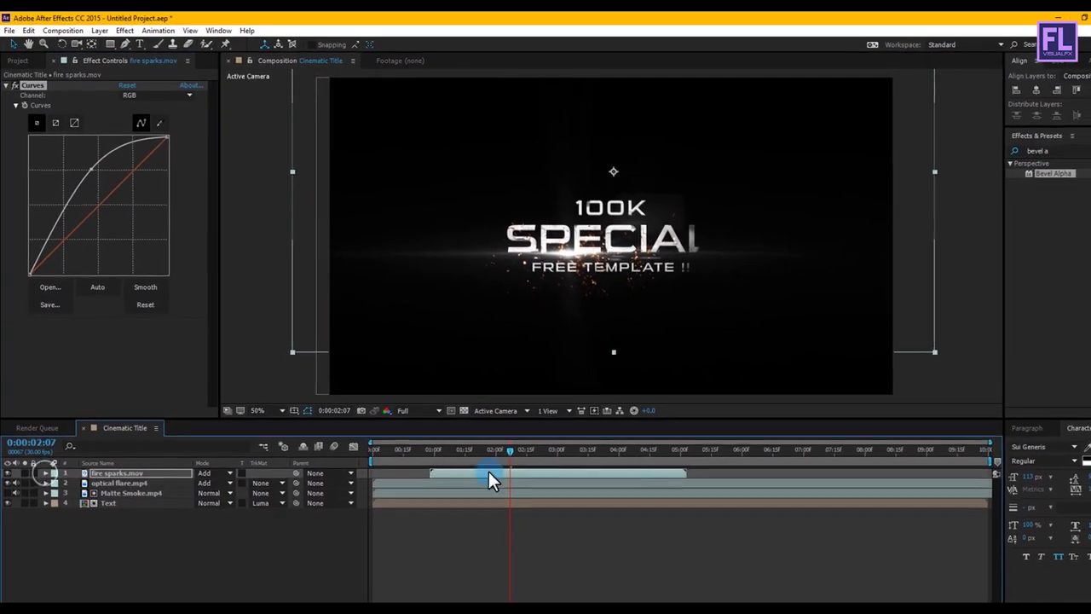
Nudge the sparks into place under the title, checking them at earlier and later frames.
mouse_move(519, 458)
mouse_down()
mouse_move(460, 464)
mouse_move(481, 443)
mouse_move(550, 451)
mouse_move(510, 452)
mouse_up()
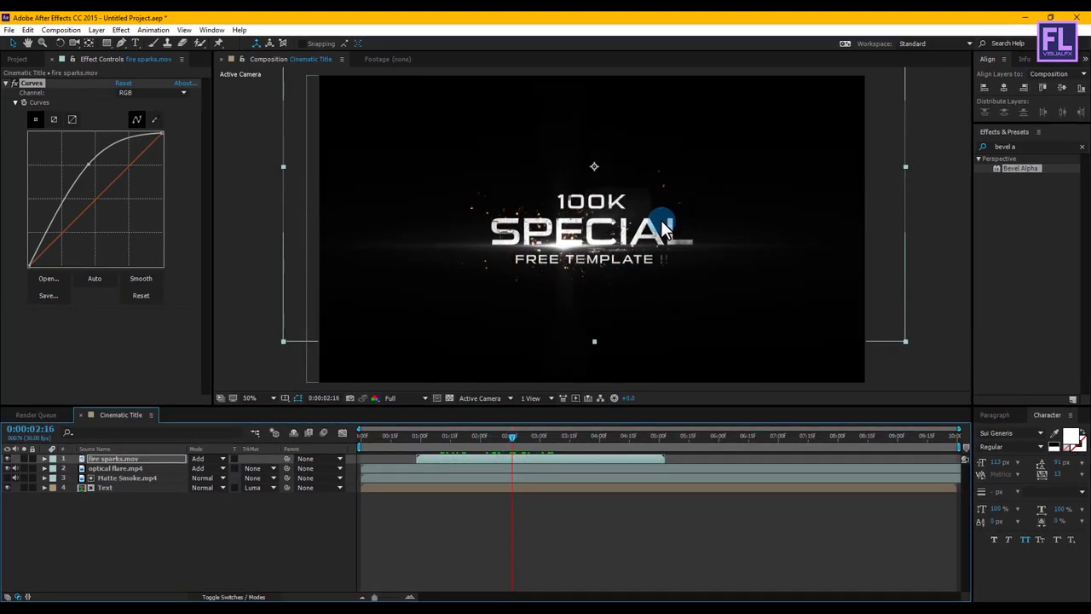
drag(665, 232, 684, 232)
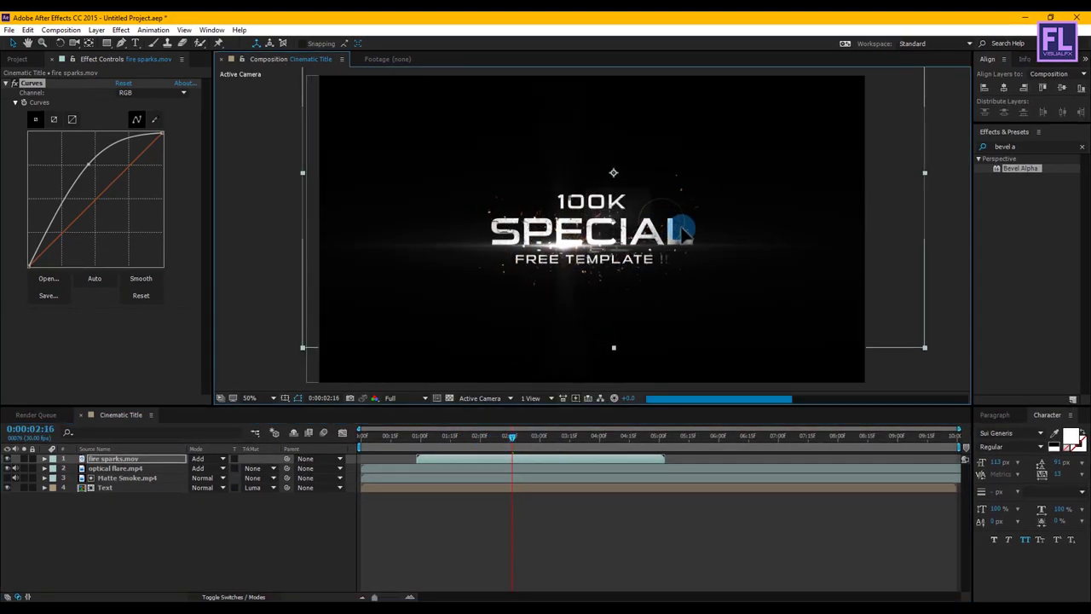
drag(526, 434, 476, 436)
drag(633, 271, 643, 256)
drag(498, 441, 544, 440)
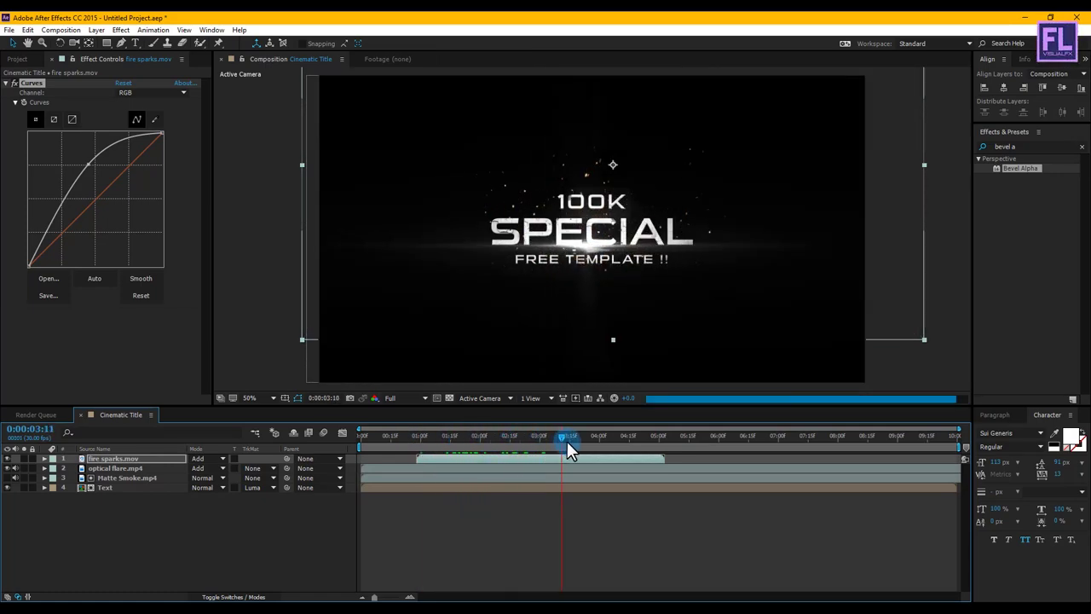
mouse_move(615, 428)
mouse_down()
mouse_move(676, 419)
mouse_move(613, 418)
mouse_up()
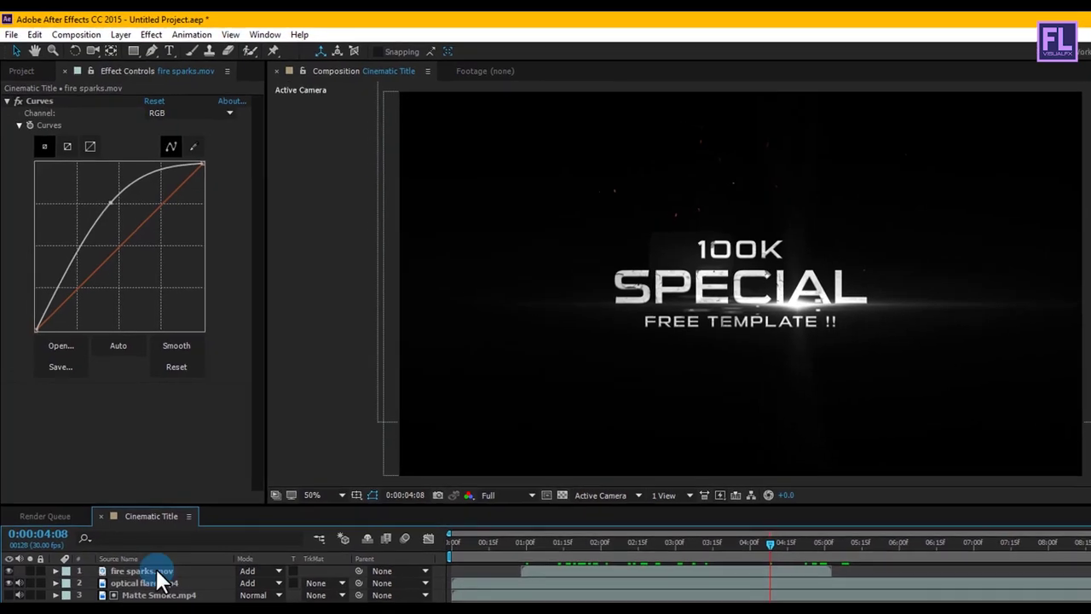
Add particles.mov from the Project panel as the top layer in Add blend mode.
click(26, 74)
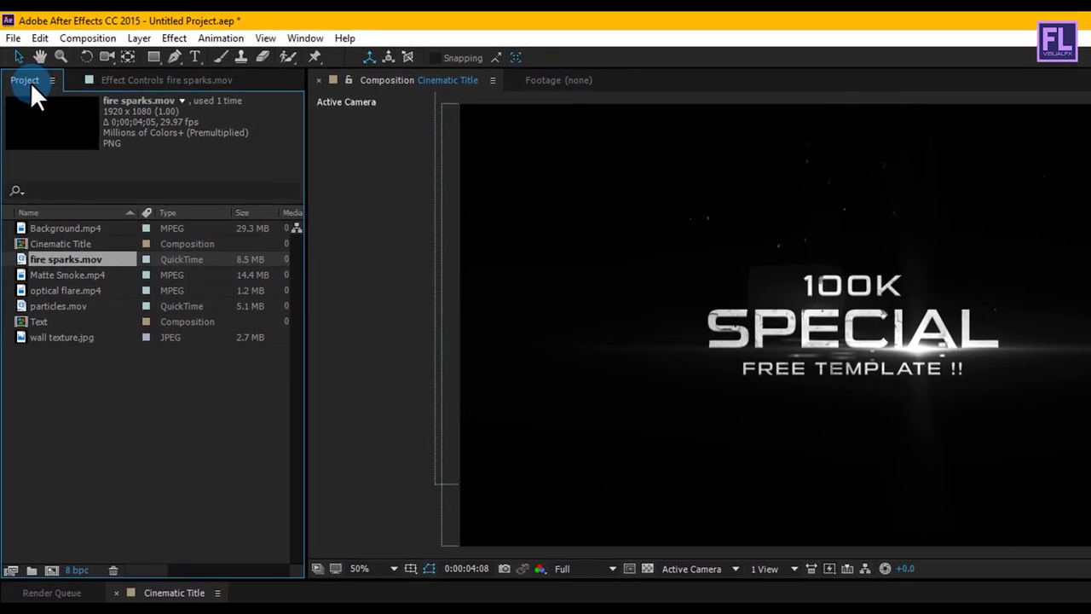
drag(42, 311, 150, 613)
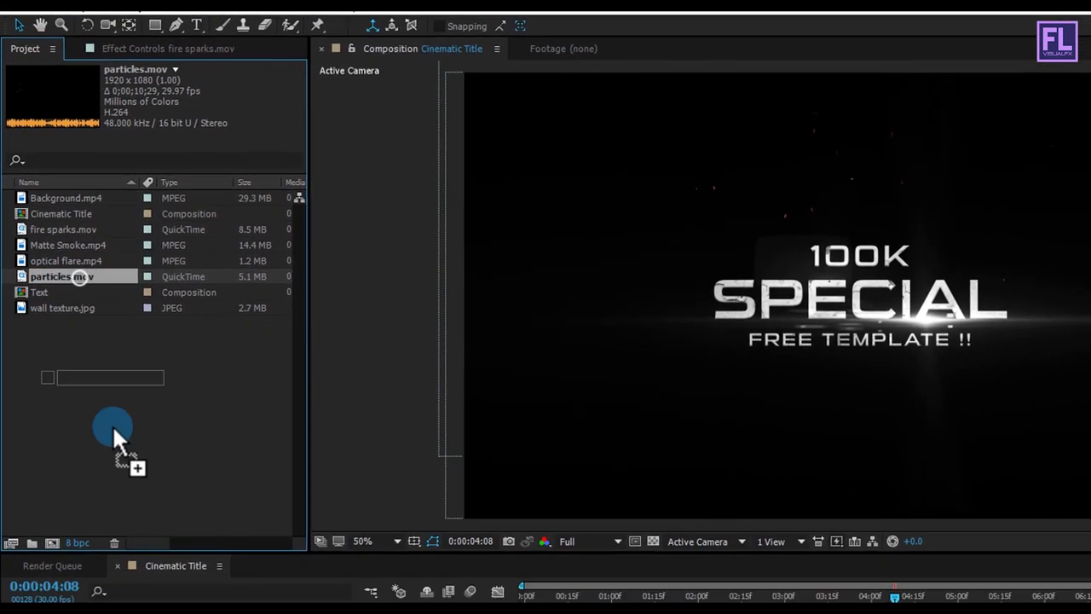
drag(146, 533, 150, 552)
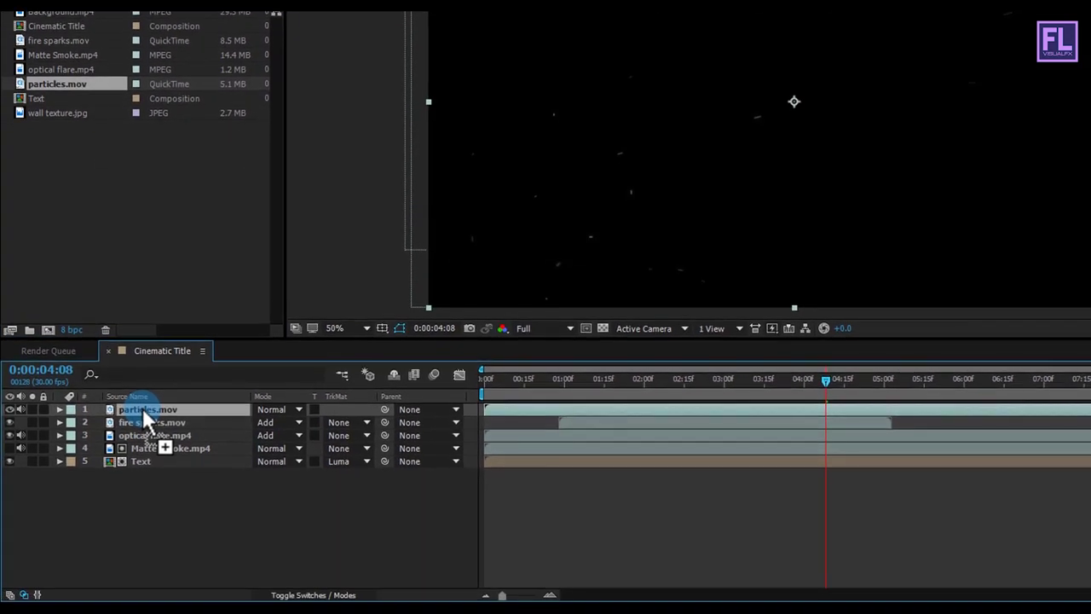
click(274, 409)
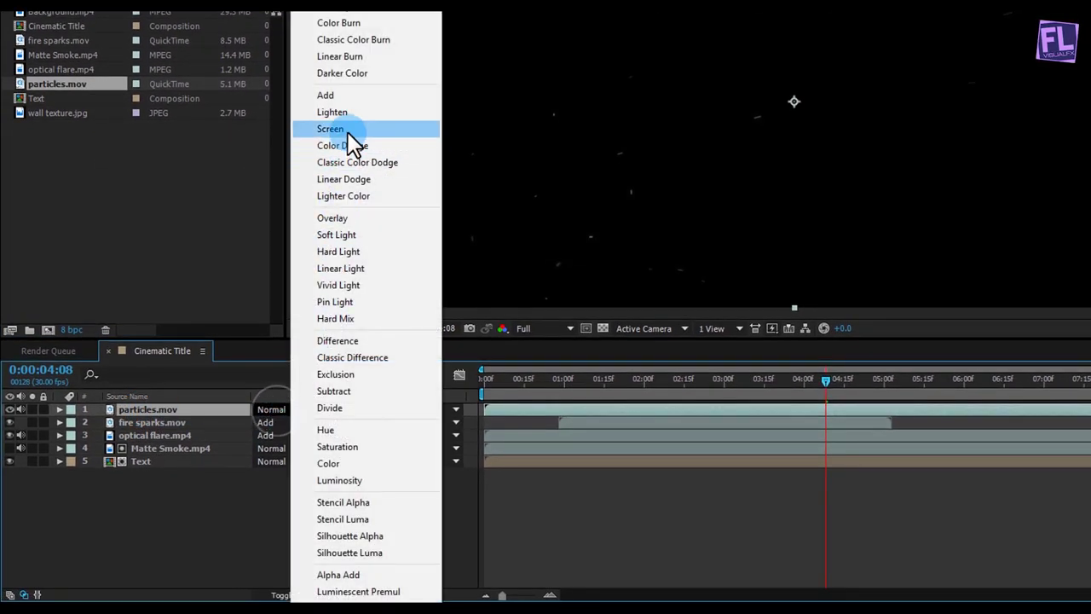
click(341, 99)
drag(803, 375, 517, 454)
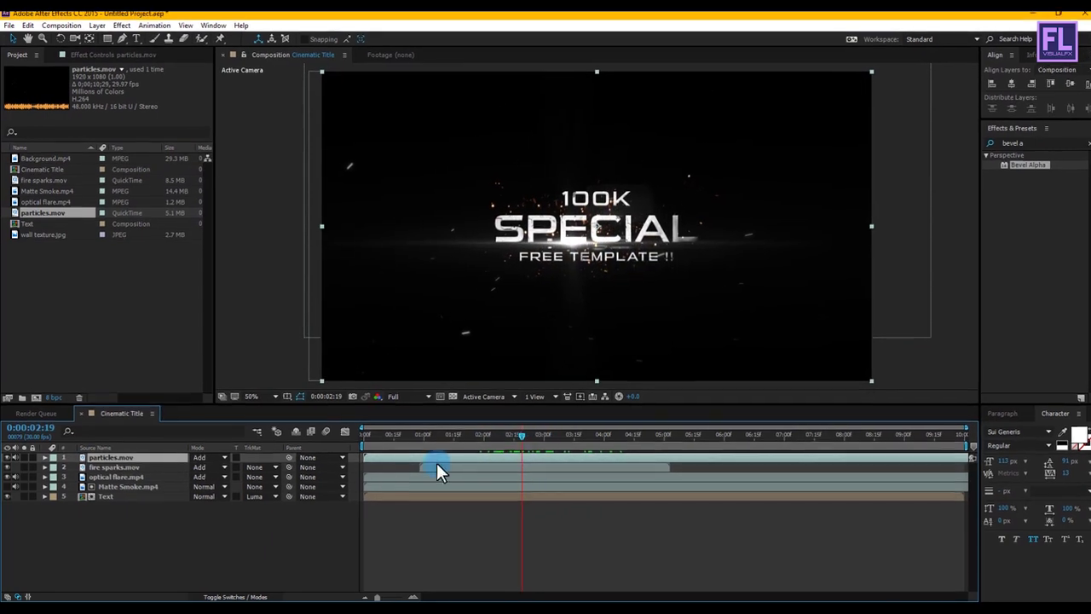
click(126, 540)
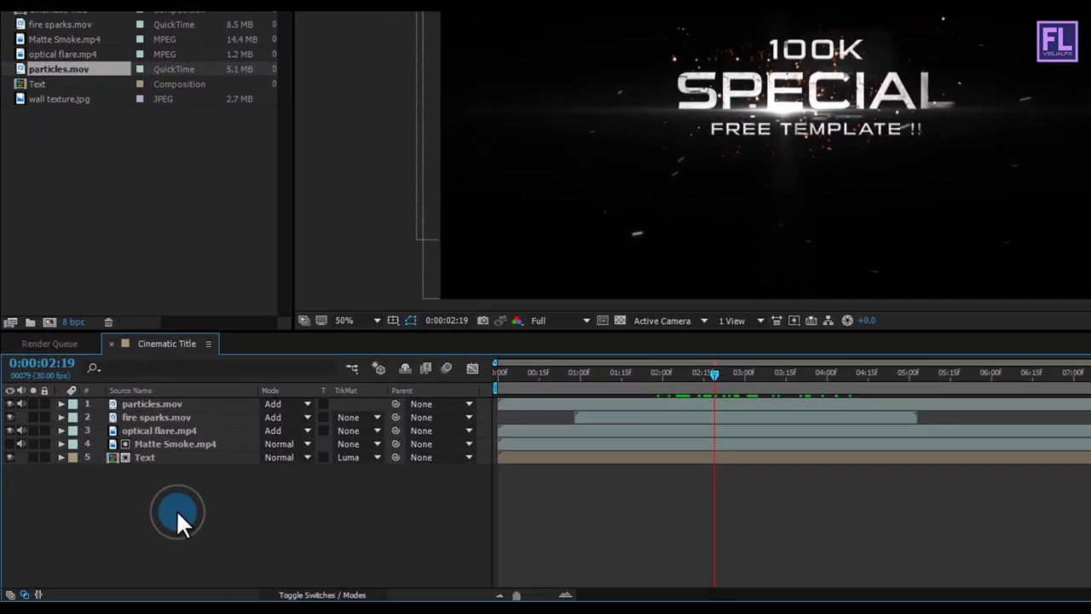
Create a new Null Object layer on top and switch the columns back to layer switches.
right_click(163, 511)
mouse_move(292, 300)
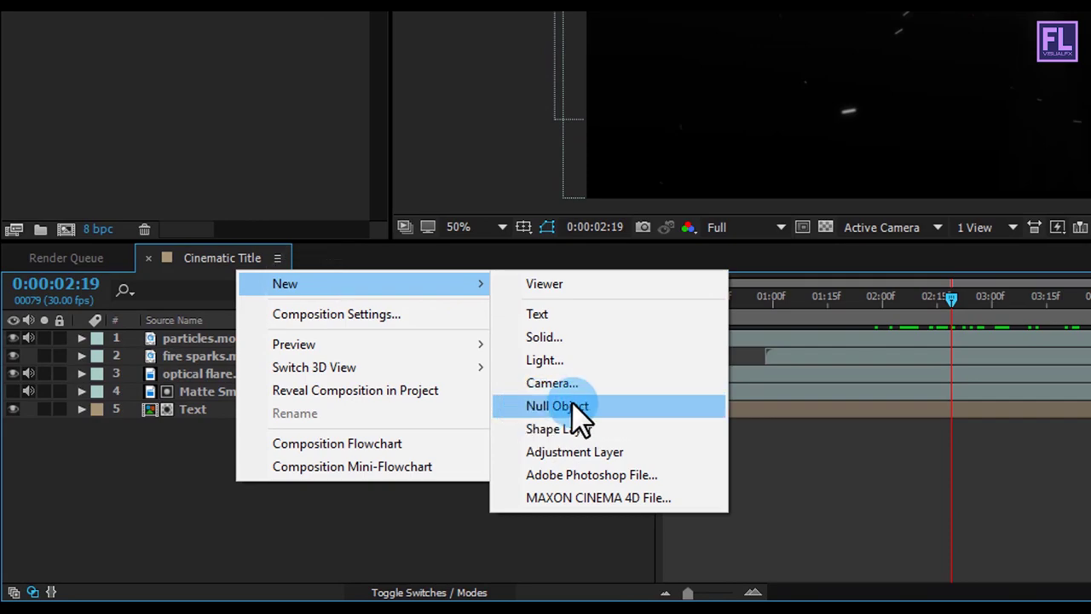
click(573, 404)
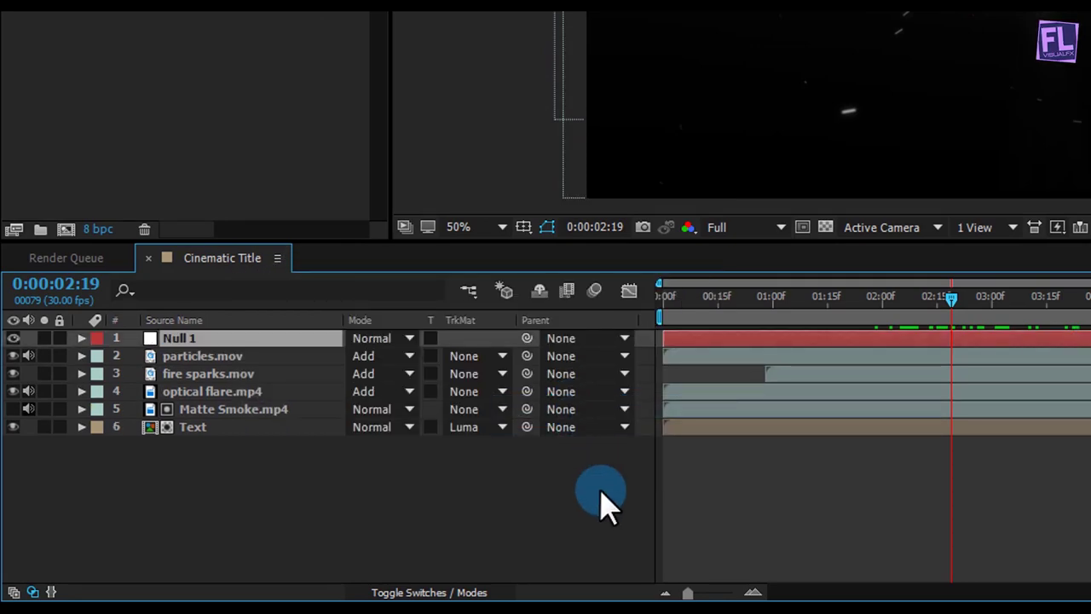
click(439, 592)
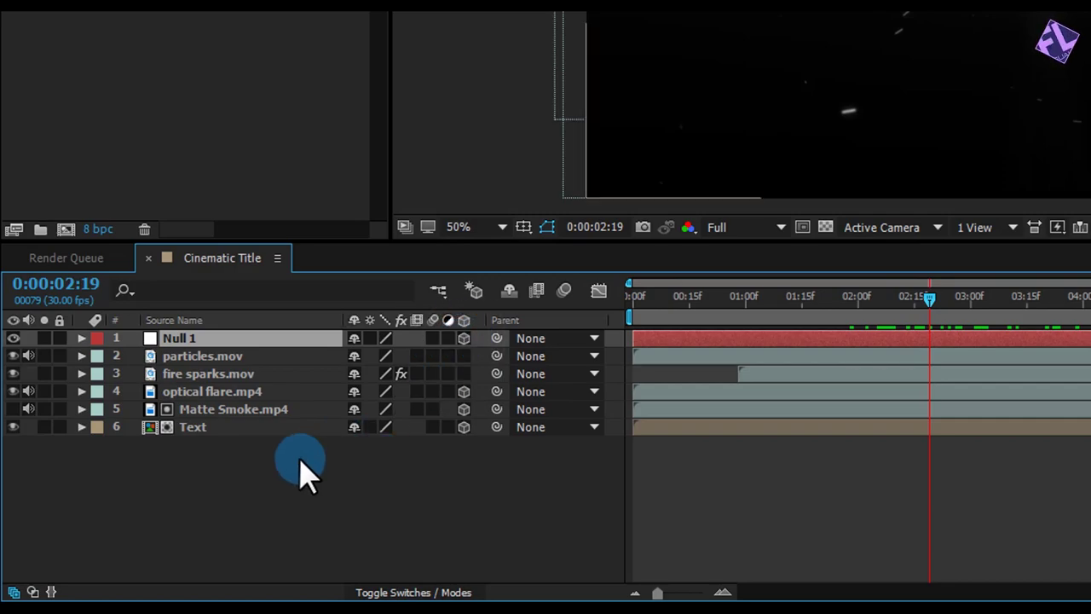
Parent optical flare.mp4, Matte Smoke.mp4 and Text to Null 1, then return to 0:00:00:00.
drag(201, 479, 204, 392)
drag(498, 426, 180, 339)
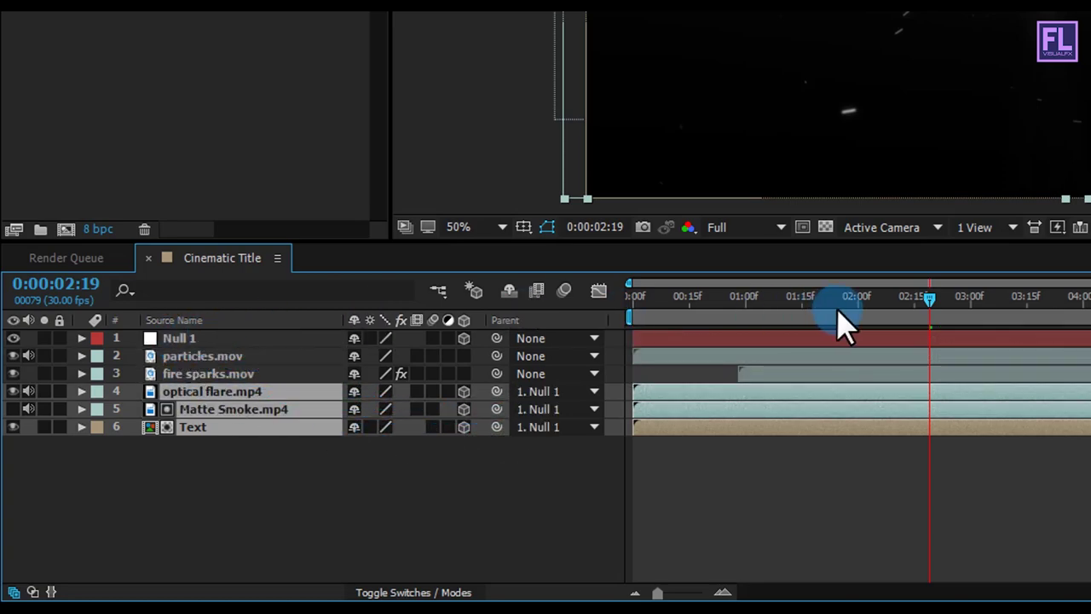
drag(936, 298, 631, 298)
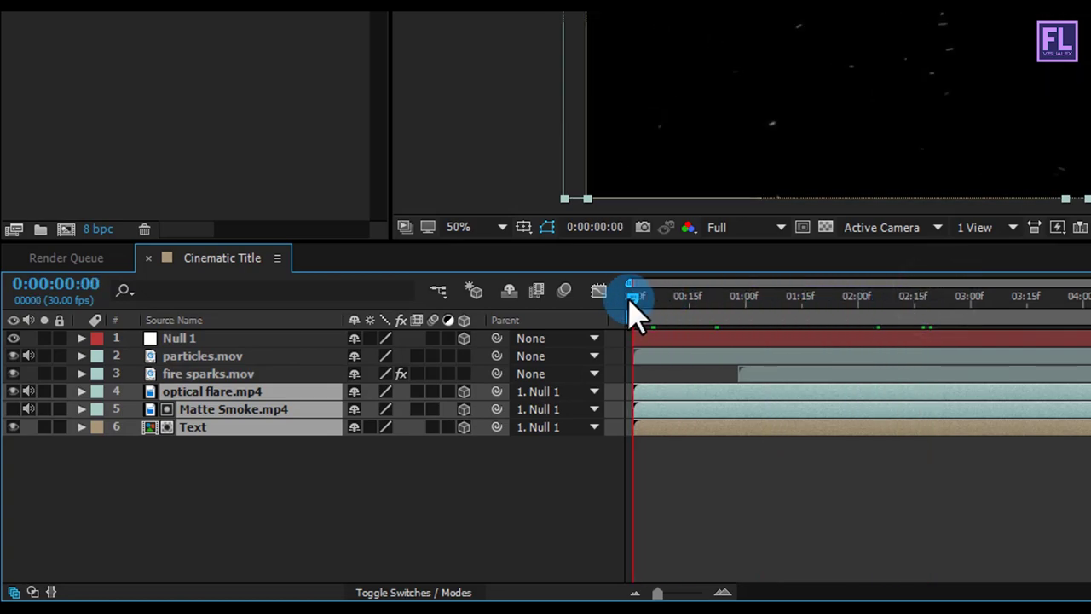
click(239, 338)
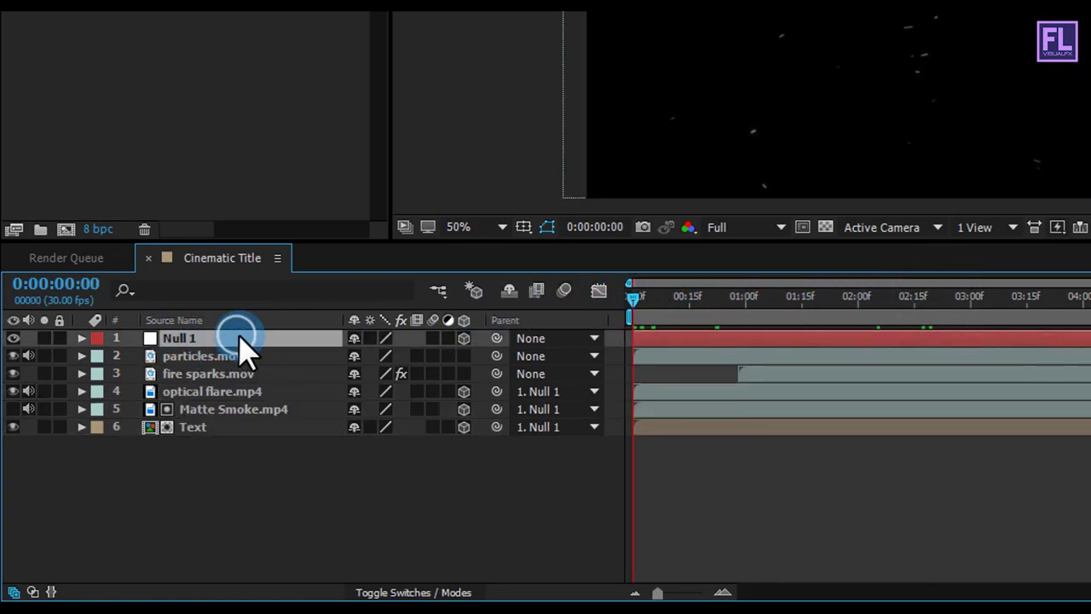
Keyframe Null 1's Position at 0:00 and 6:00, with Z pushed to 284 at six seconds.
key(p)
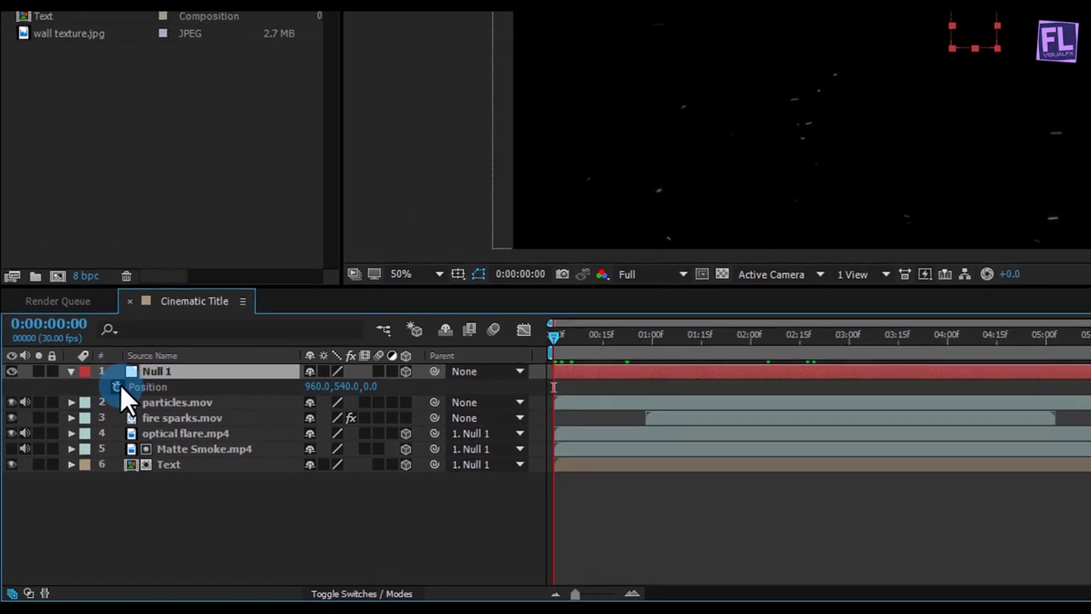
click(126, 368)
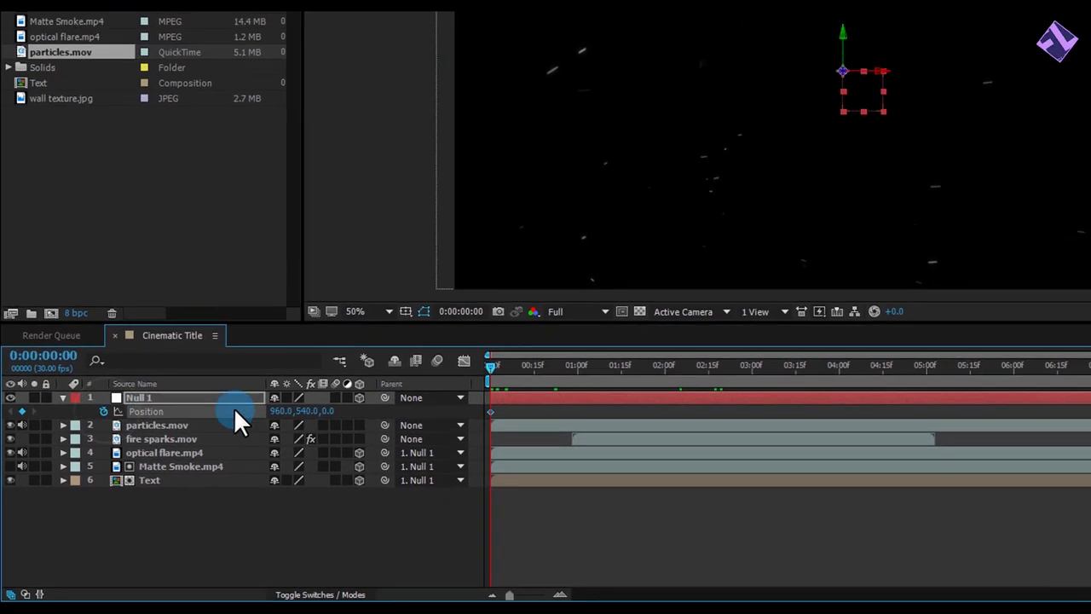
drag(492, 367, 875, 401)
drag(719, 426, 802, 421)
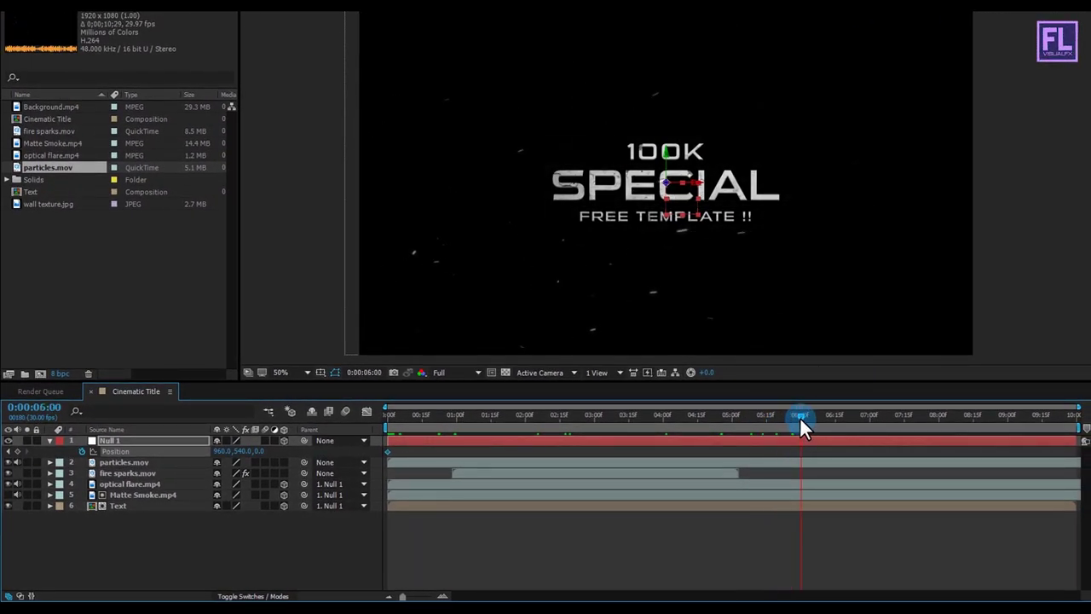
drag(260, 451, 429, 442)
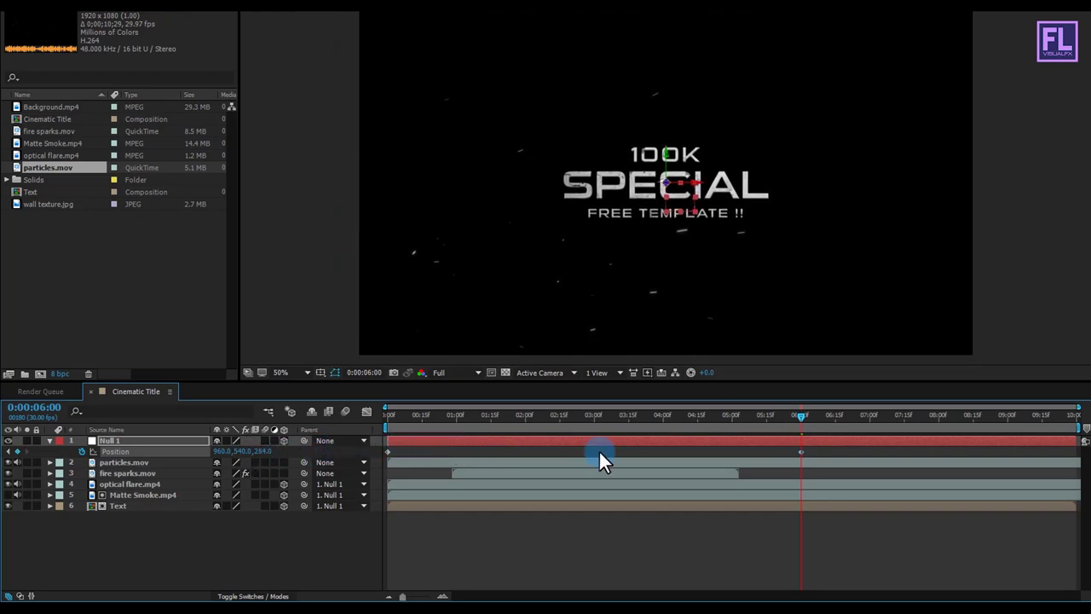
drag(586, 425, 526, 438)
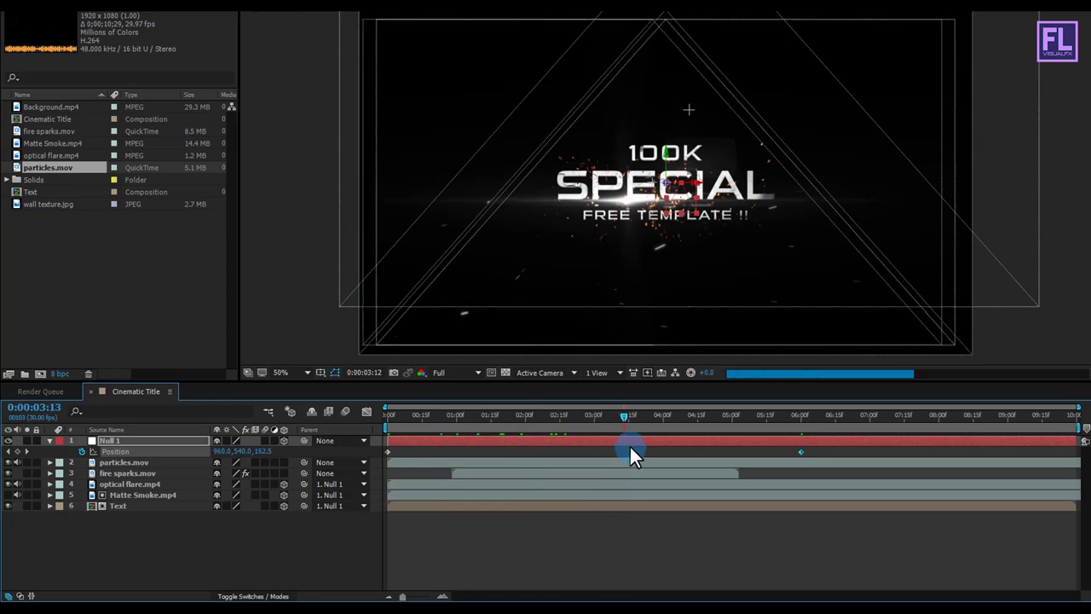
drag(668, 443, 677, 440)
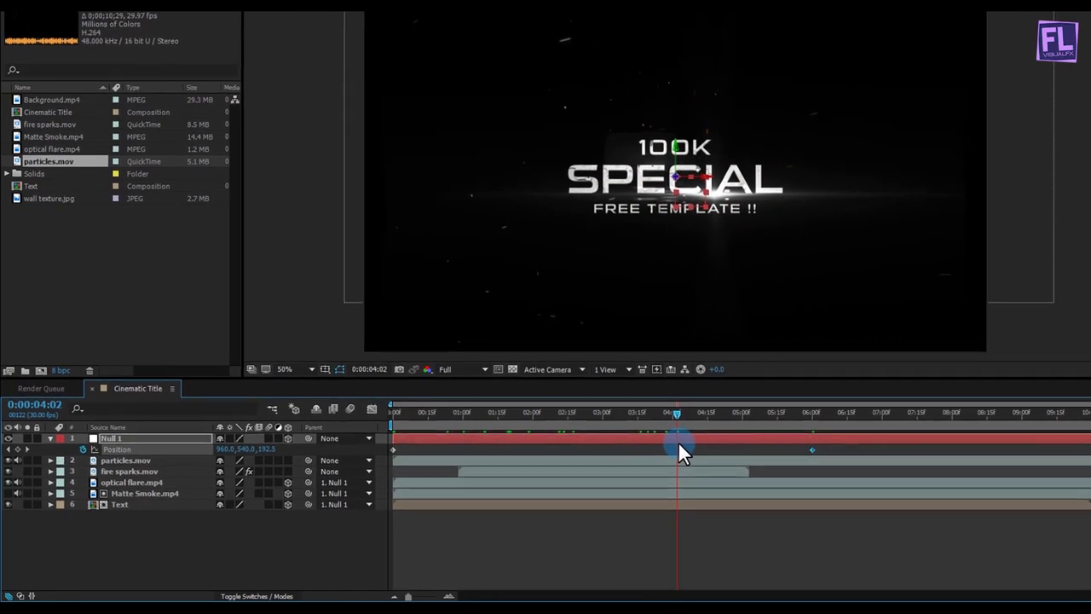
click(179, 533)
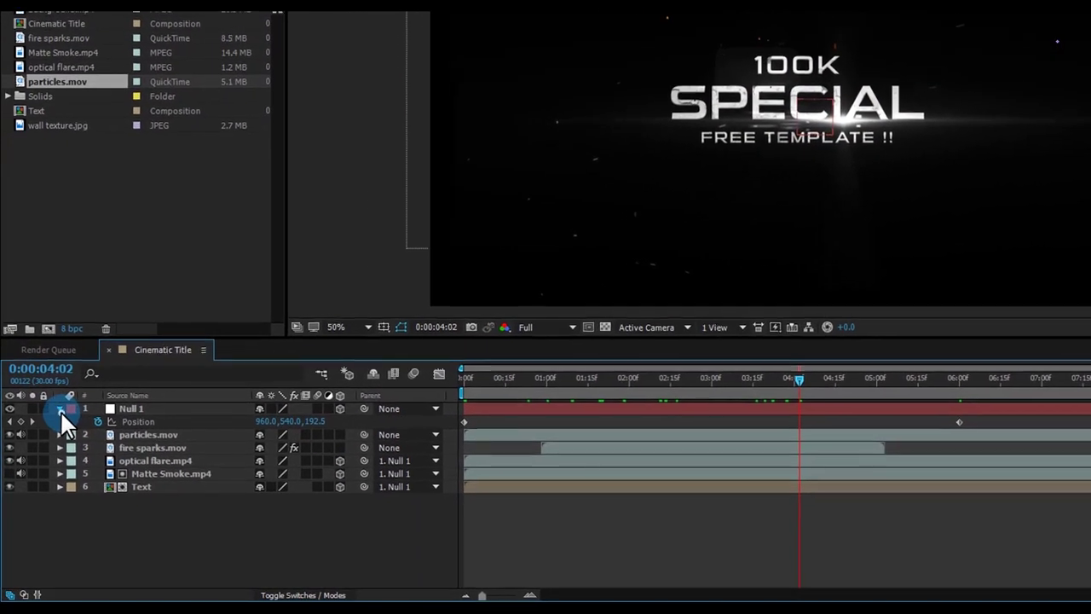
click(54, 427)
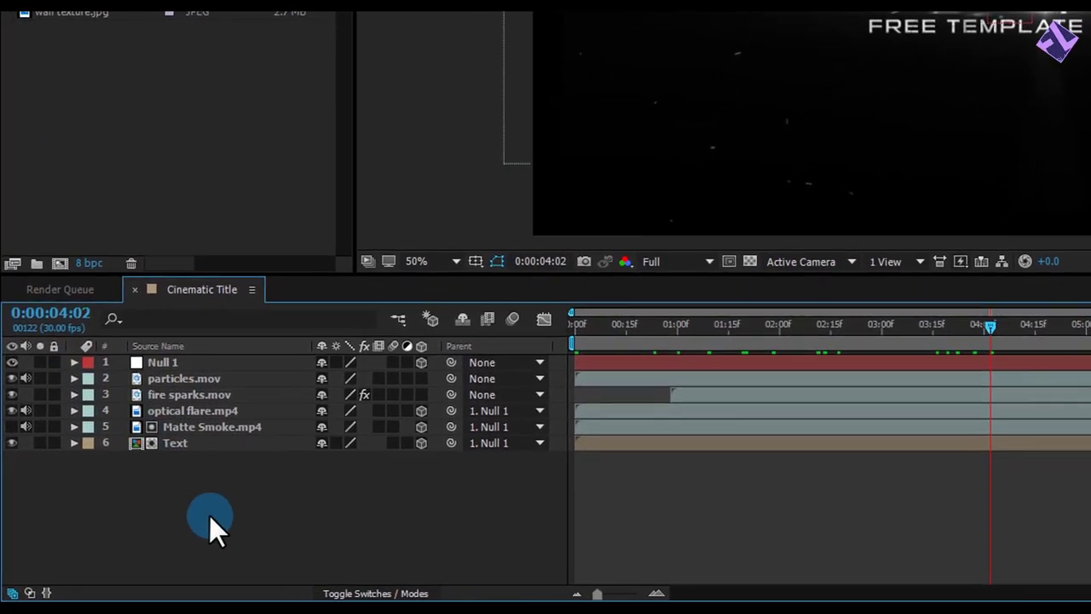
Create Adjustment Layer 1 and give it a Noise effect with Amount of Noise 6%.
right_click(169, 525)
mouse_move(247, 321)
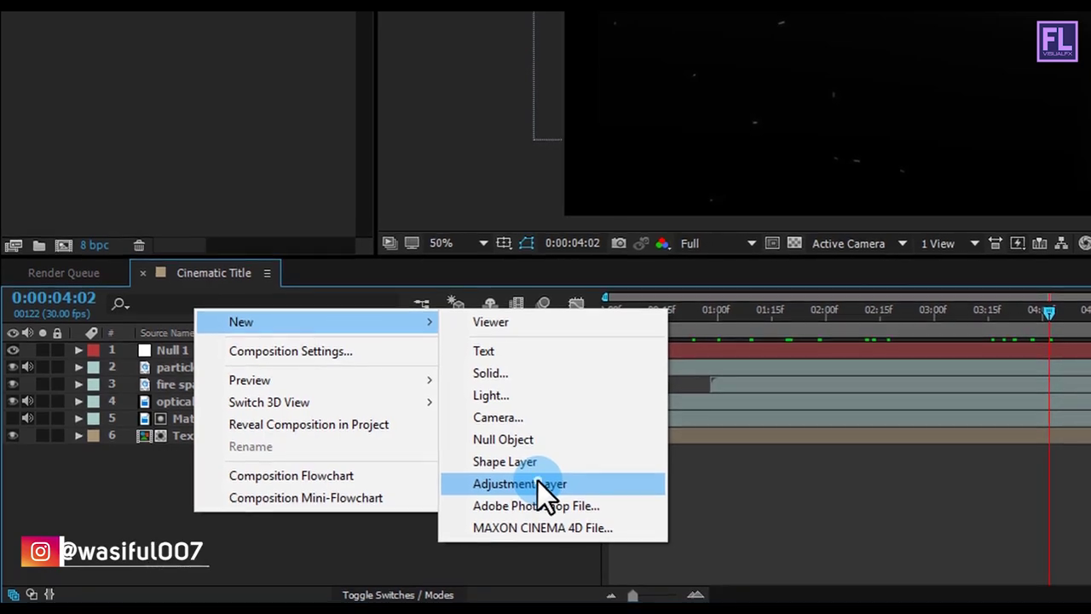
click(537, 482)
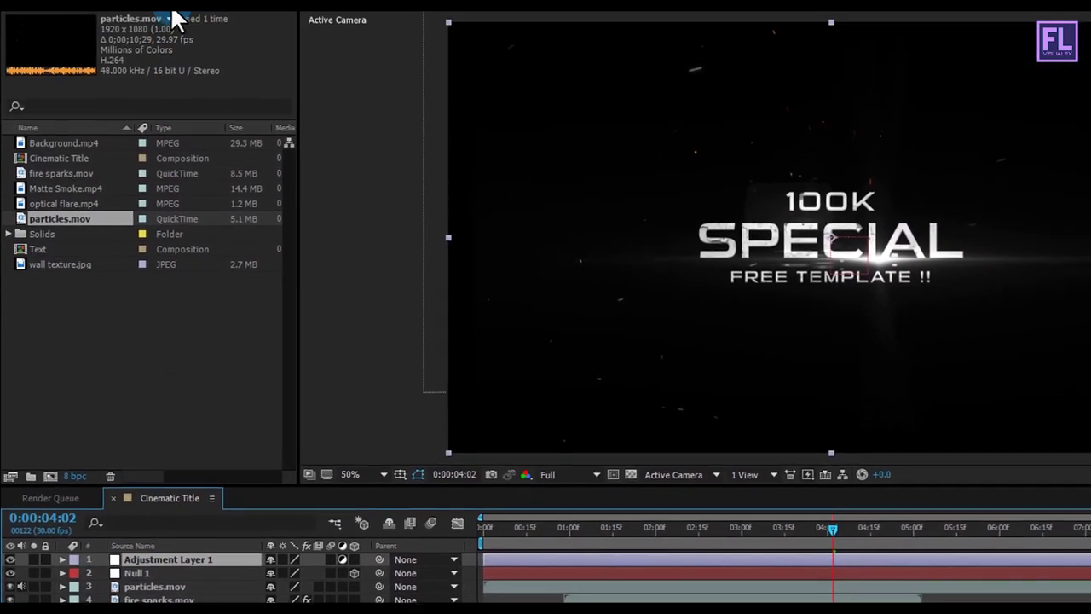
click(161, 22)
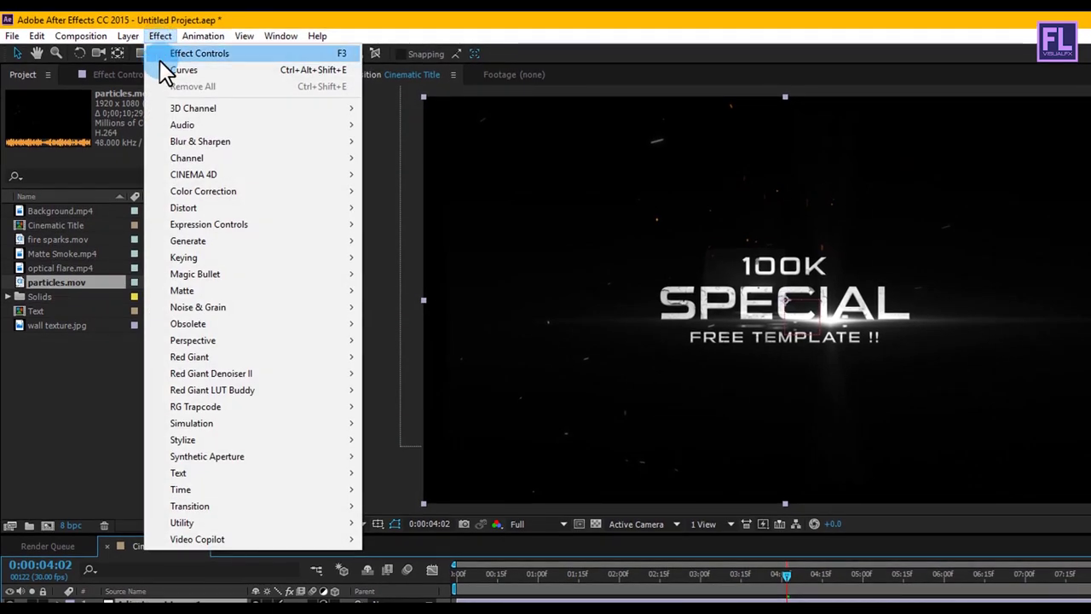
mouse_move(211, 313)
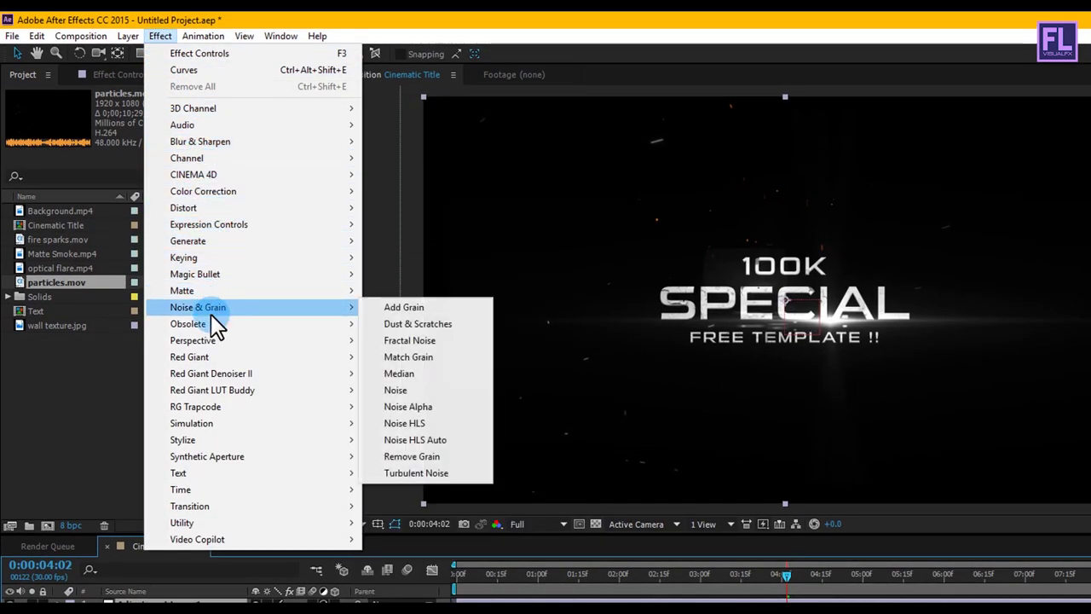
click(393, 389)
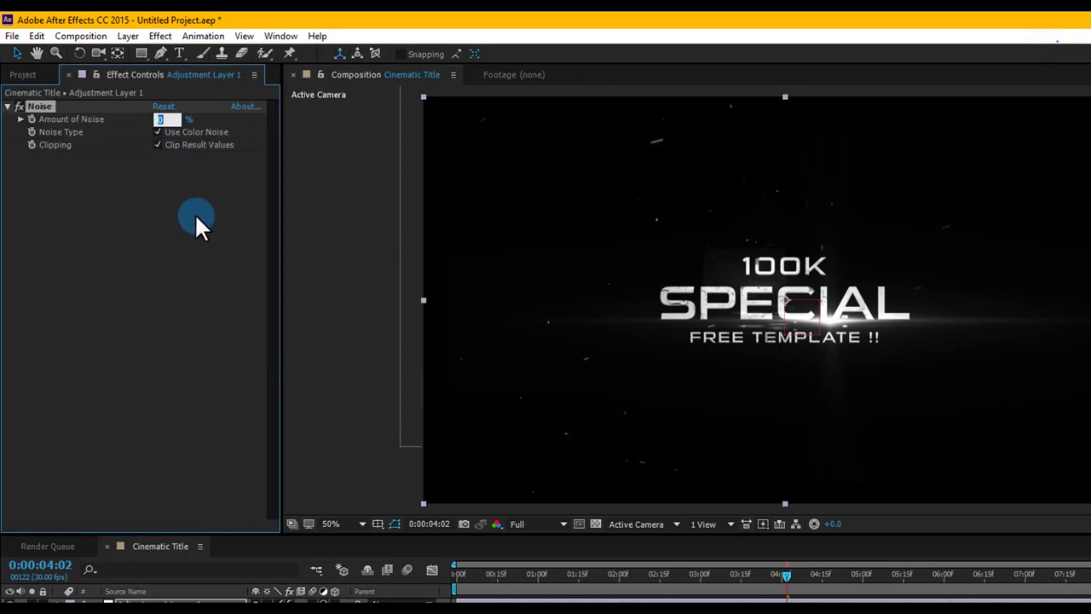
text(6)
key(Return)
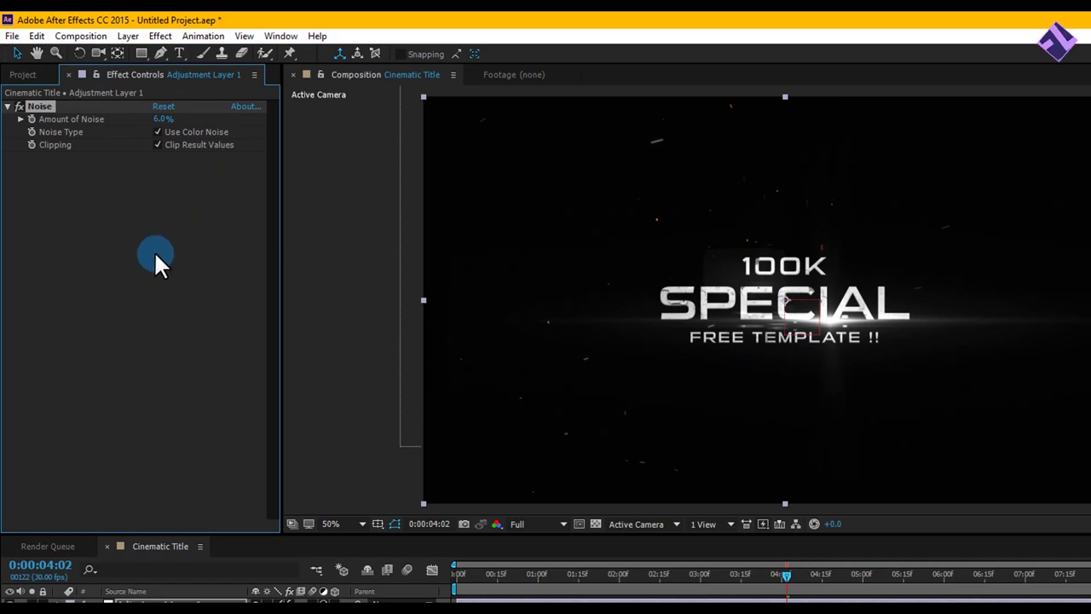
Add Curves to Adjustment Layer 1, raise its top end slightly, and review around 0:00:02:05.
click(162, 36)
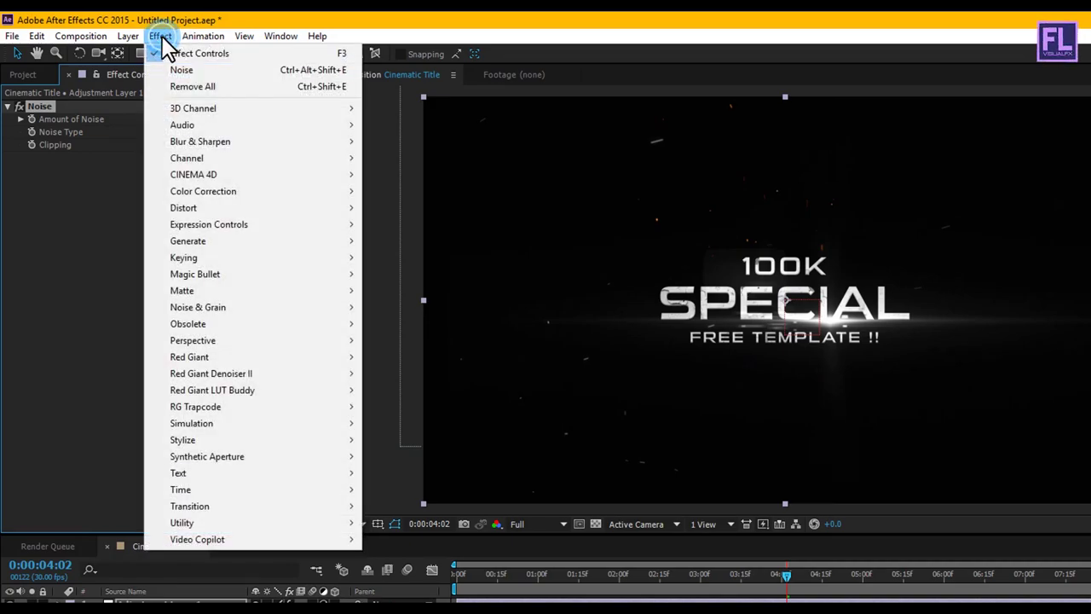
mouse_move(324, 208)
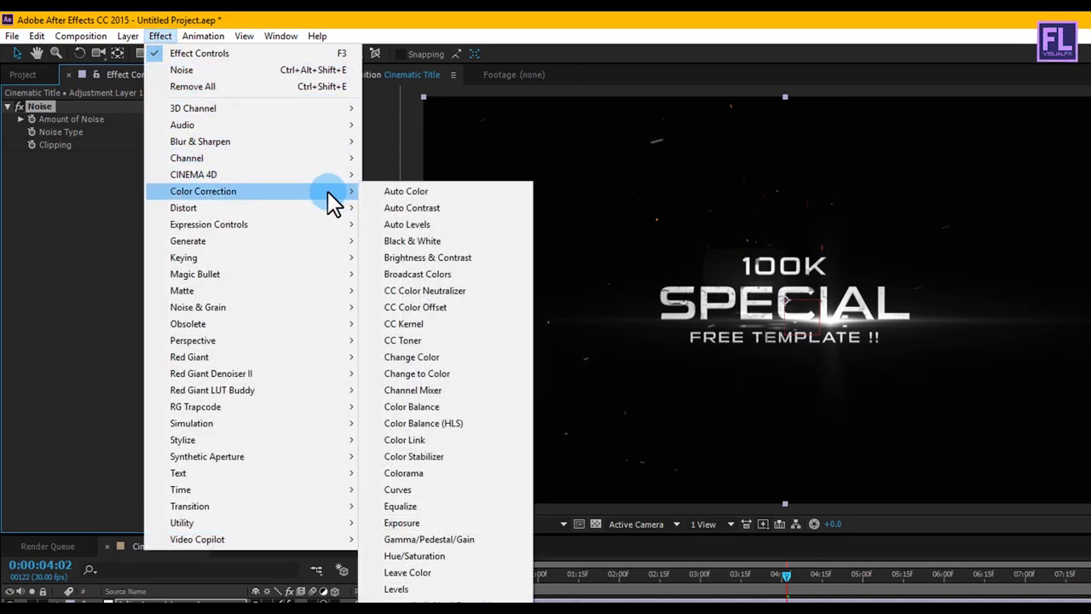
click(451, 490)
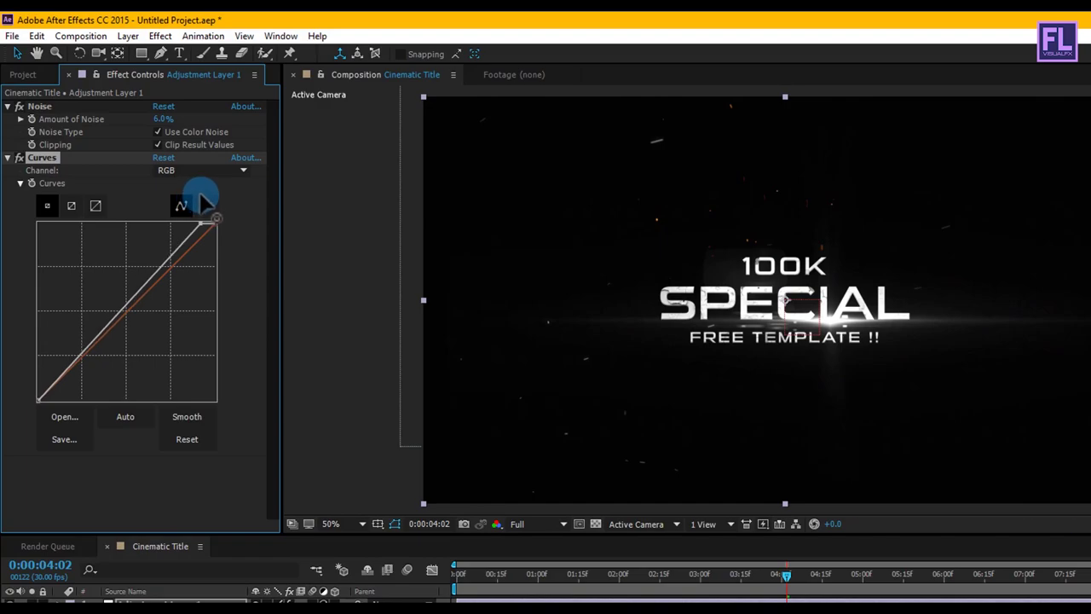
drag(201, 192, 199, 190)
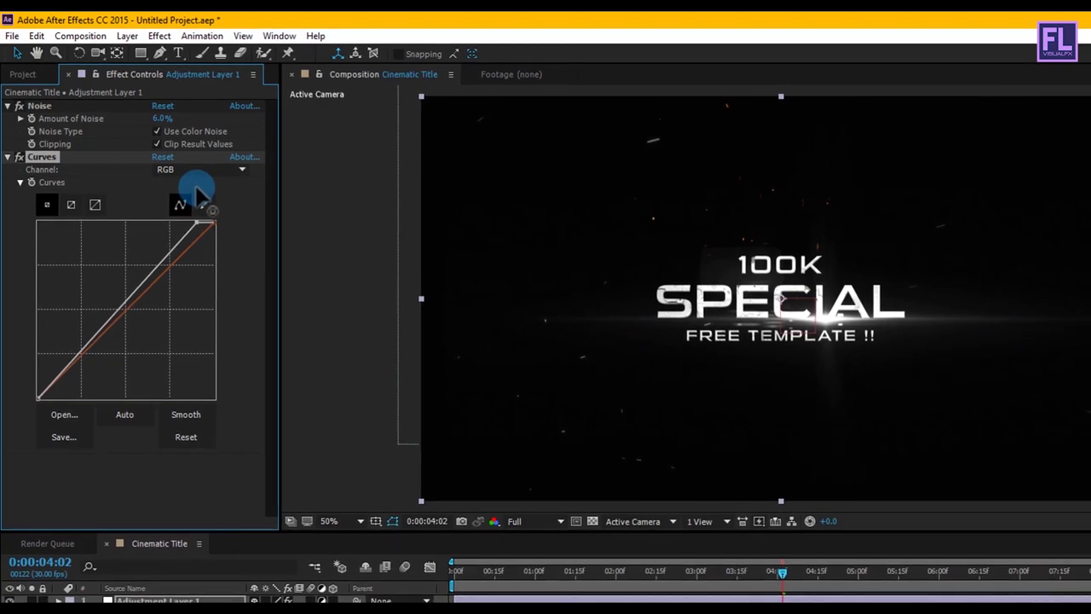
drag(782, 573, 670, 579)
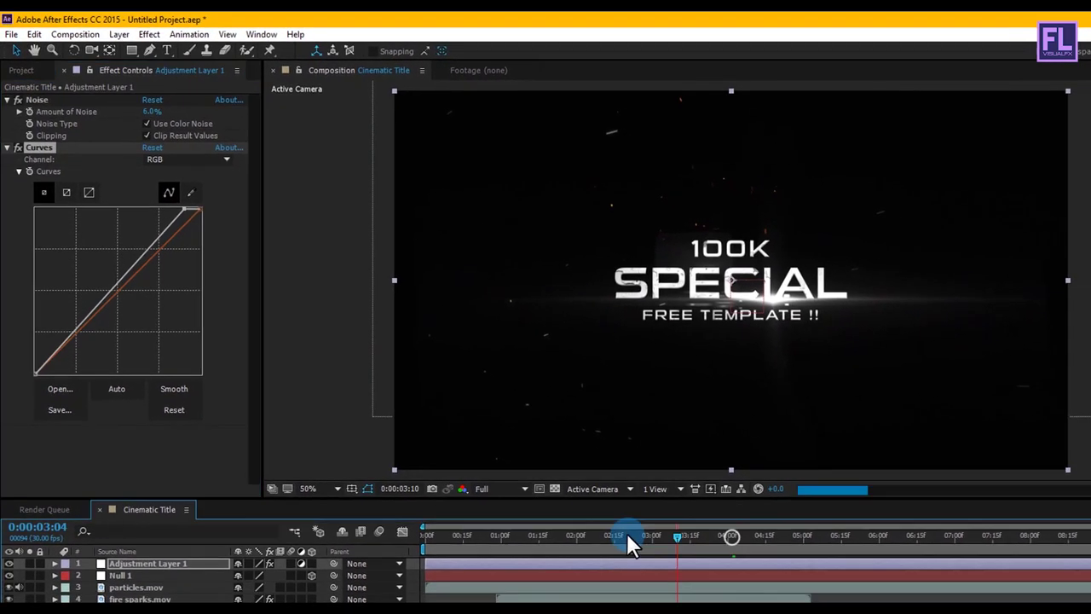
drag(628, 535, 483, 435)
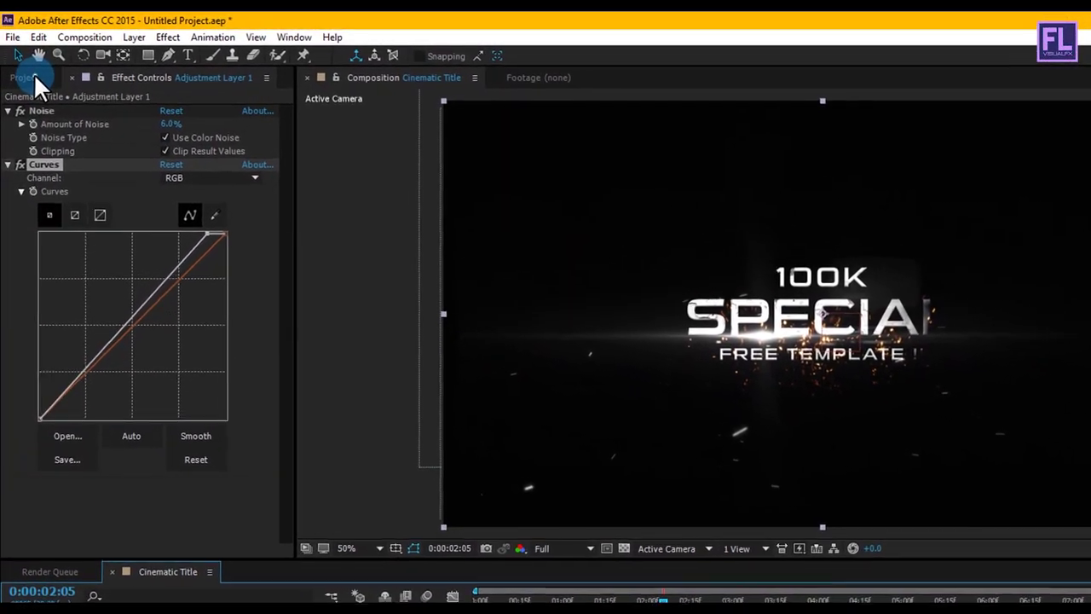
Drag Background.mp4 from the Project panel to the bottom of the Cinematic Title layer stack.
click(34, 73)
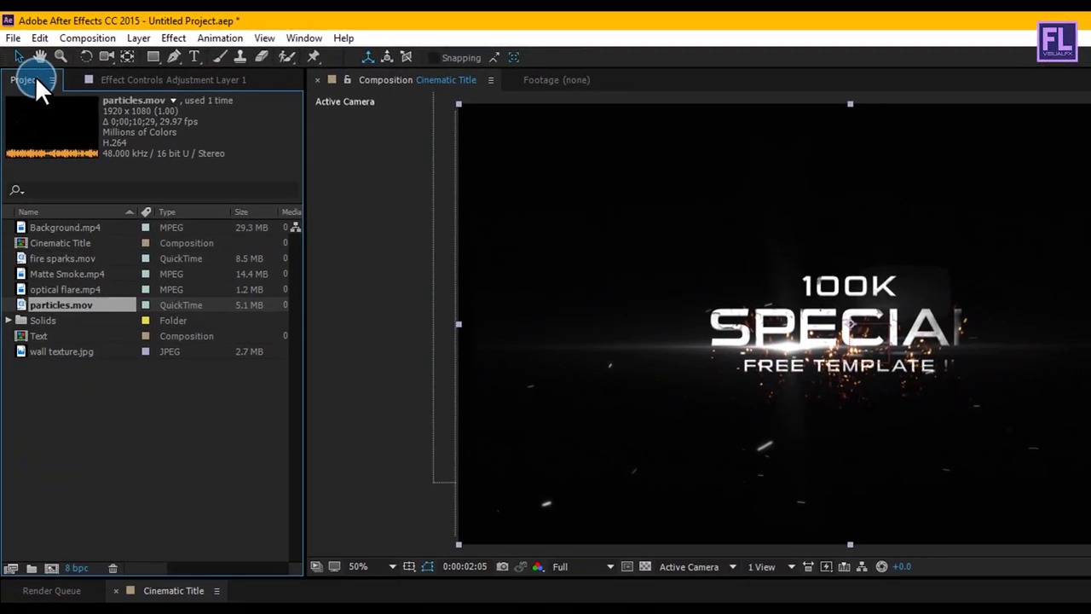
click(65, 222)
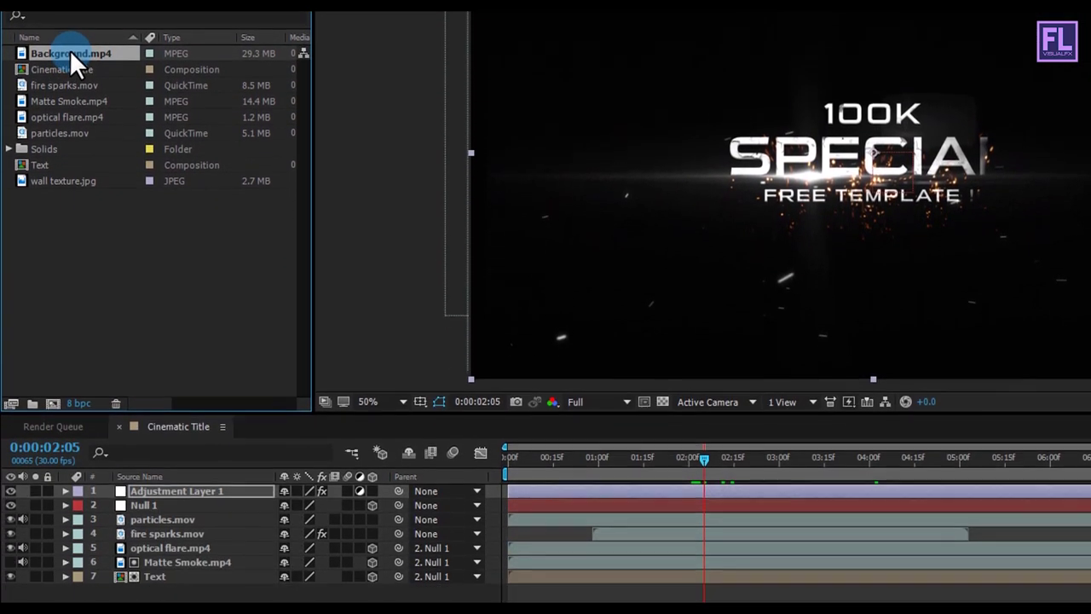
drag(72, 53, 159, 515)
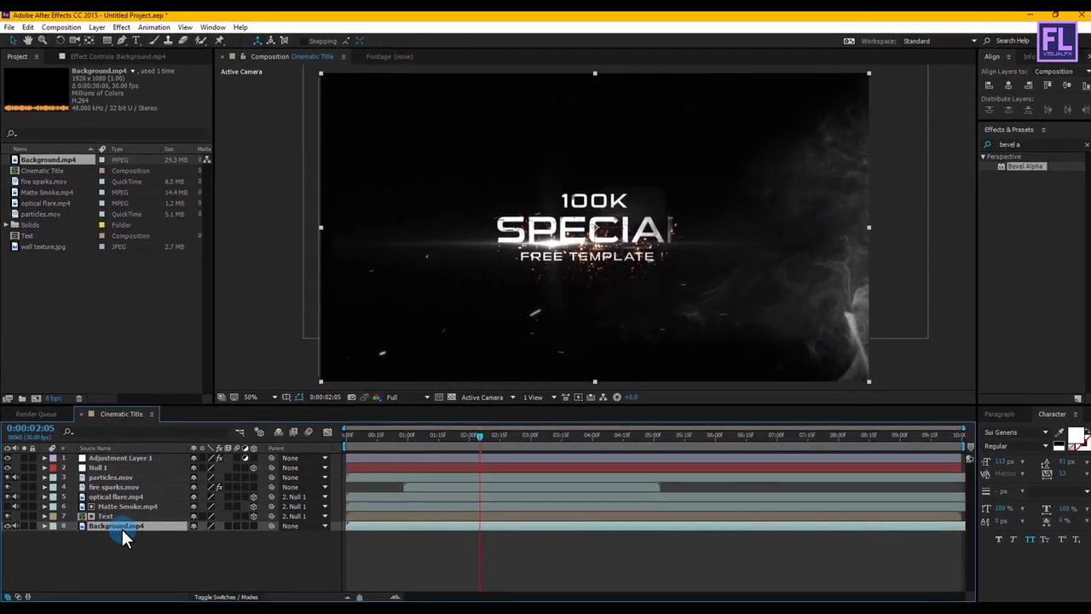
click(854, 299)
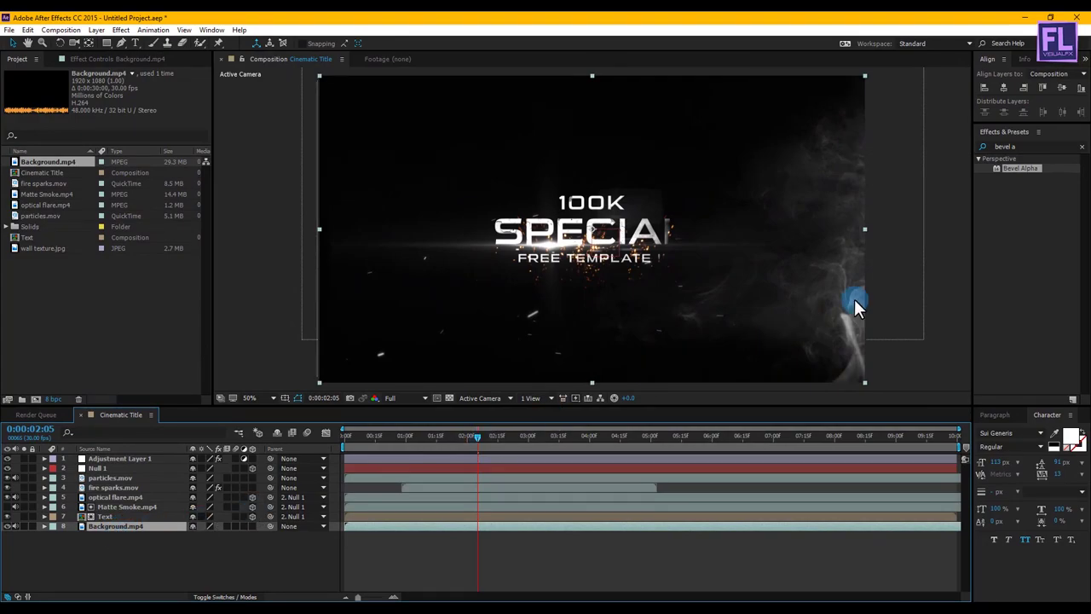
click(1082, 146)
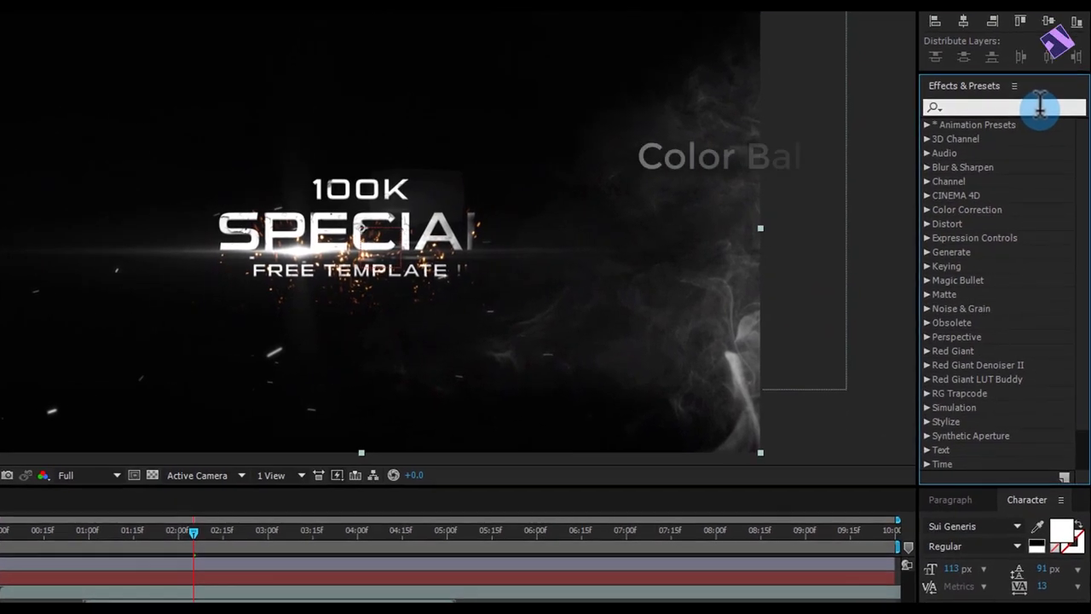
Search 'color', apply Color Balance to Background.mp4 and set Shadow Blue Balance to 40.
text(color b)
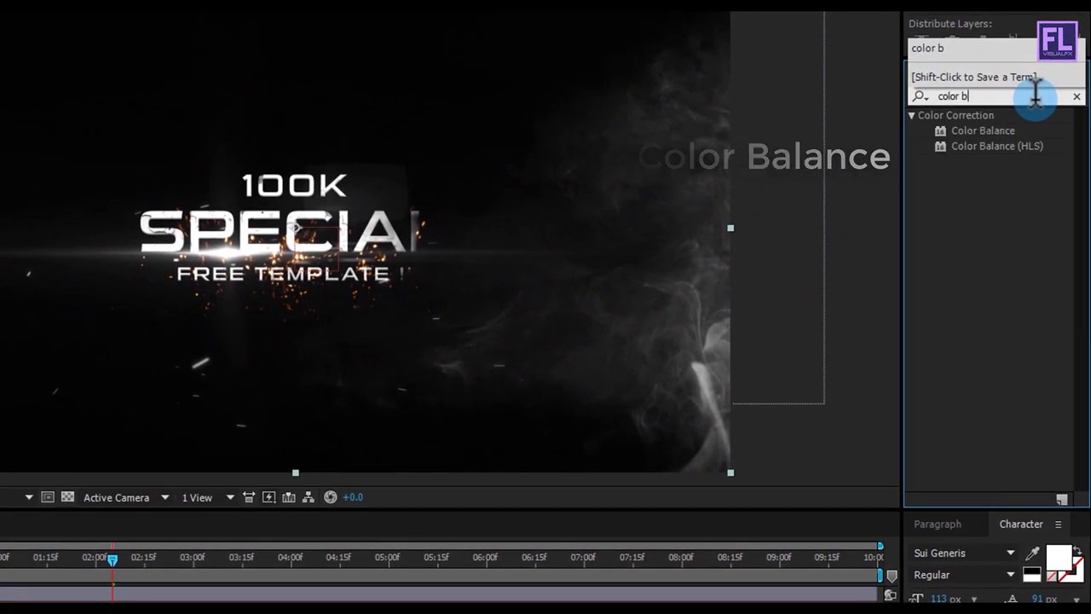
drag(975, 126, 157, 499)
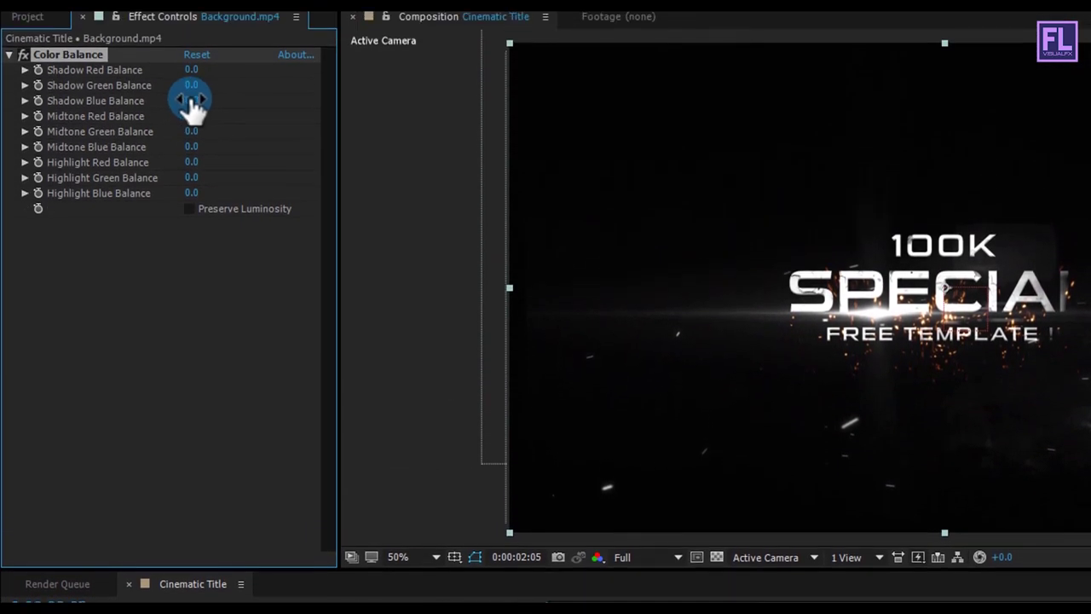
click(191, 101)
text(40)
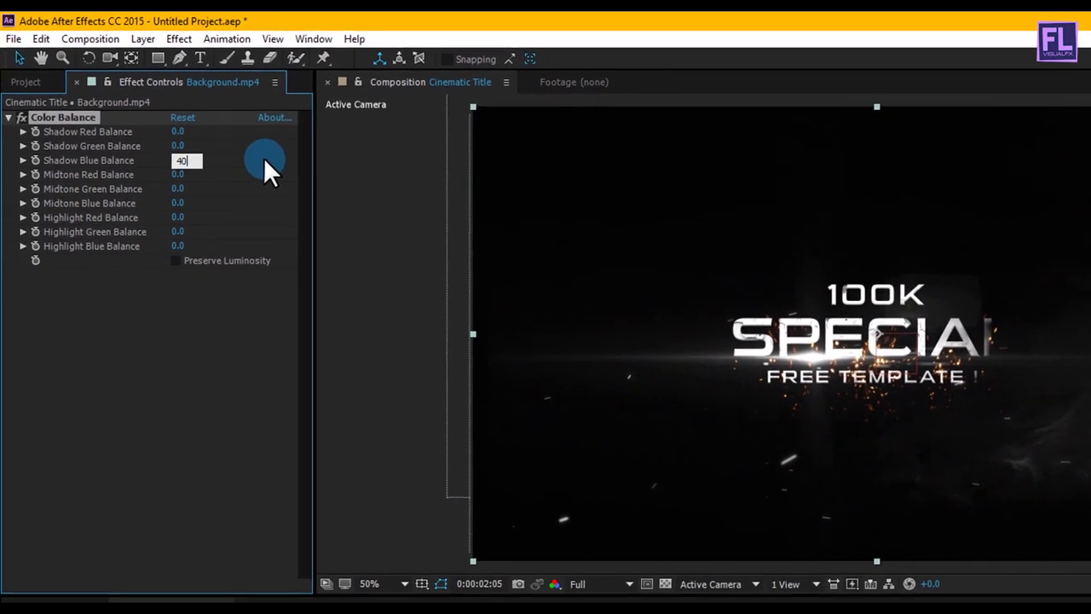
key(Return)
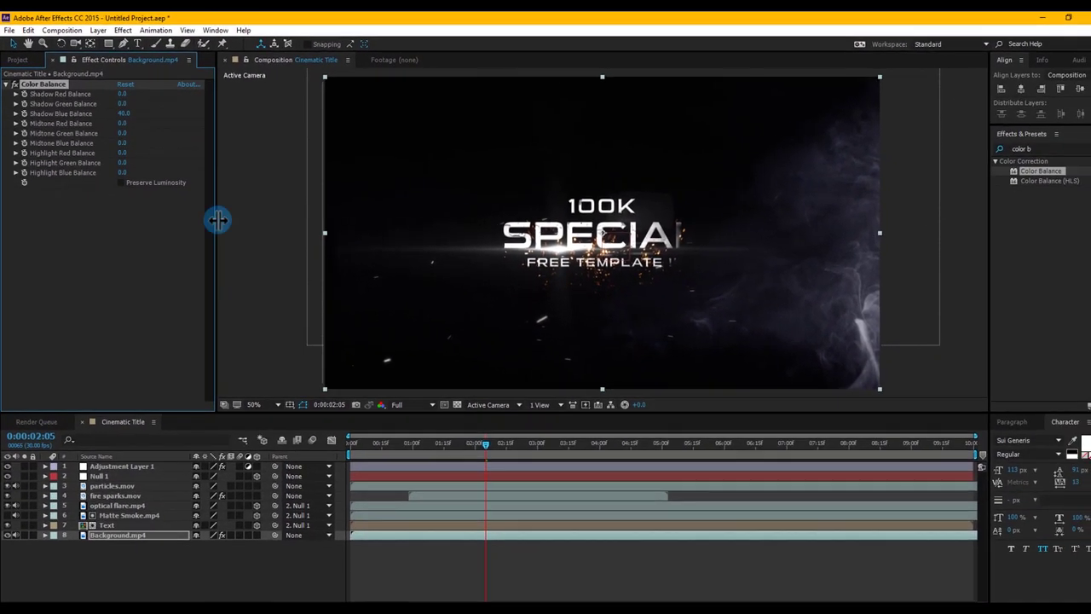
click(140, 553)
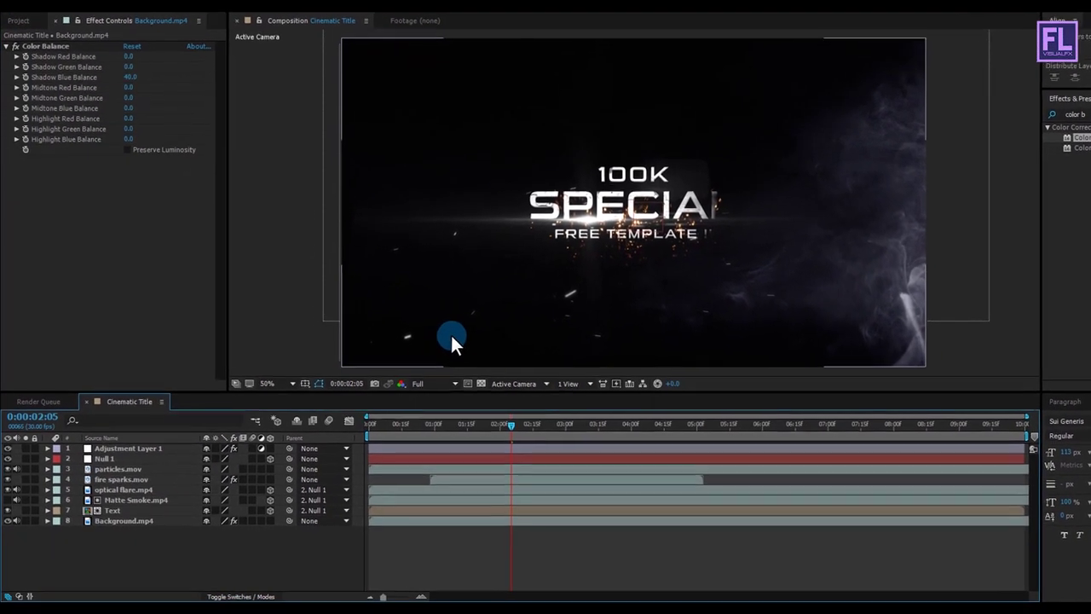
click(147, 556)
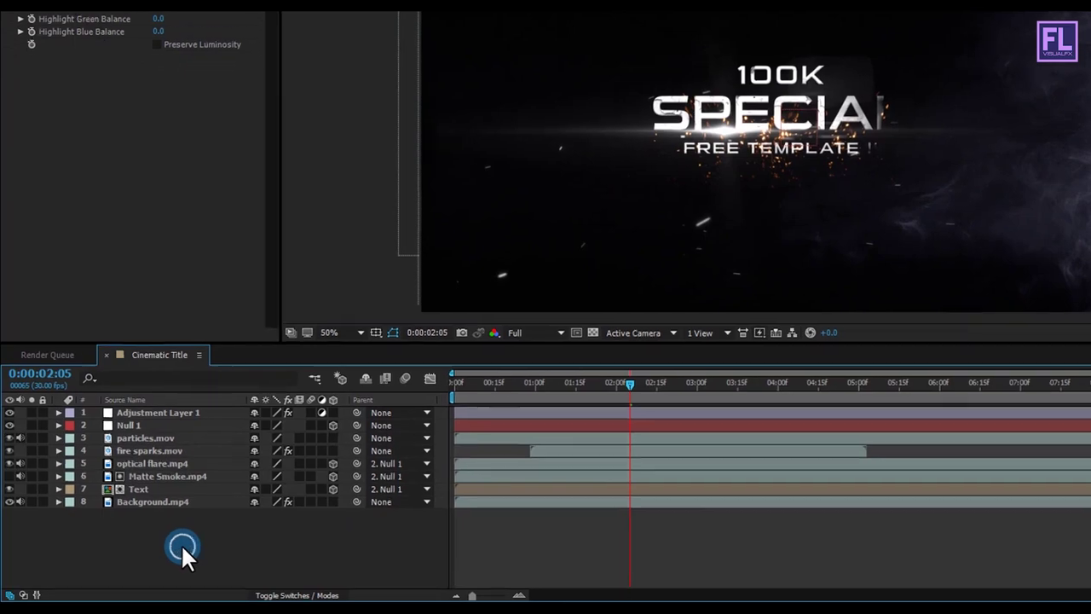
Create a black 1920×1080 solid named 'Mask' as the top layer.
right_click(181, 543)
mouse_move(220, 406)
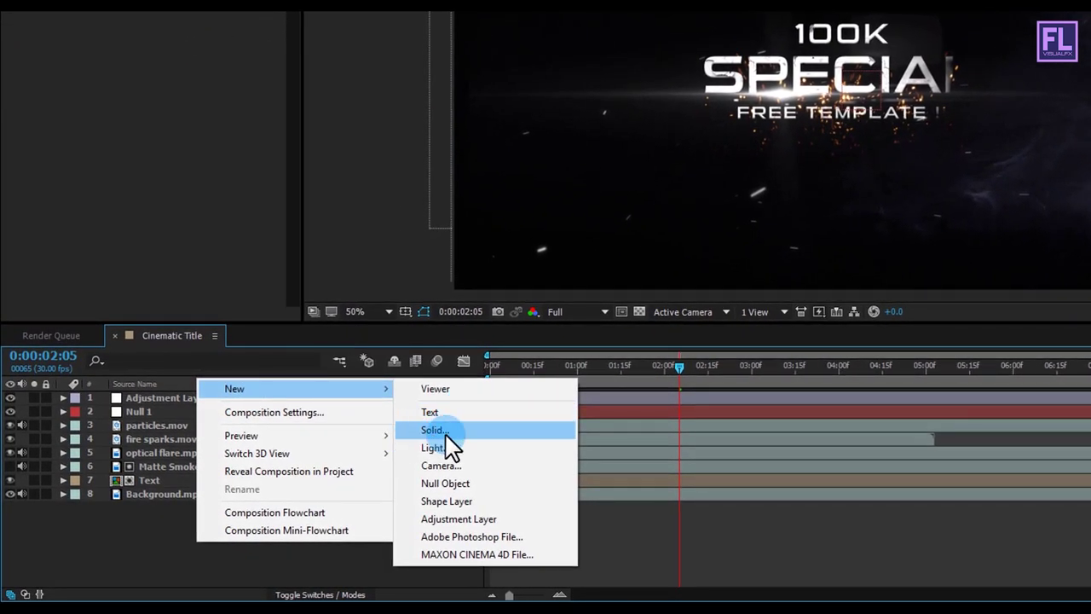
click(444, 433)
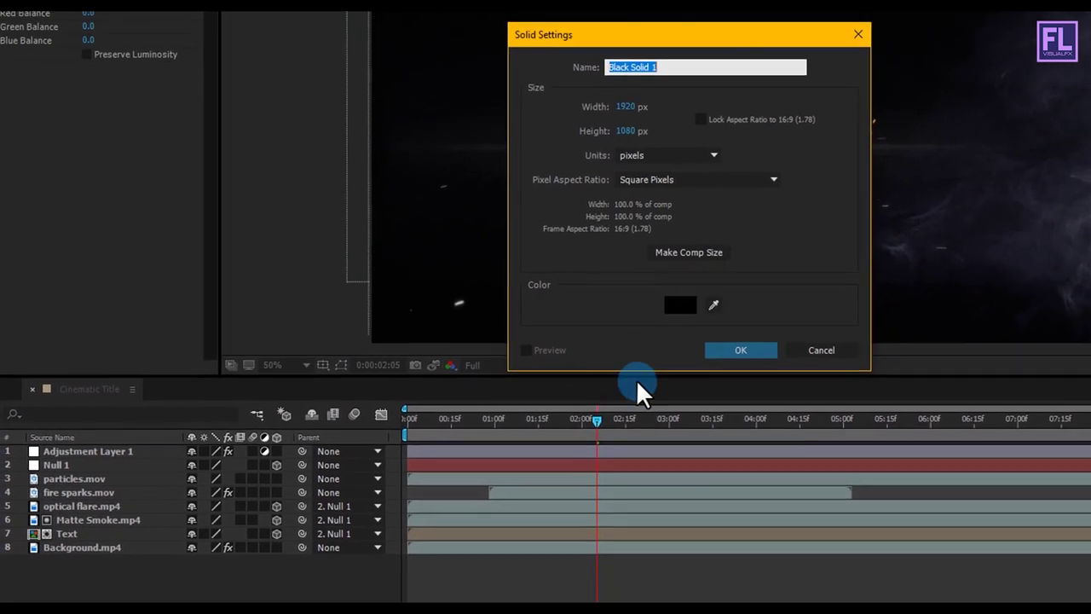
click(764, 248)
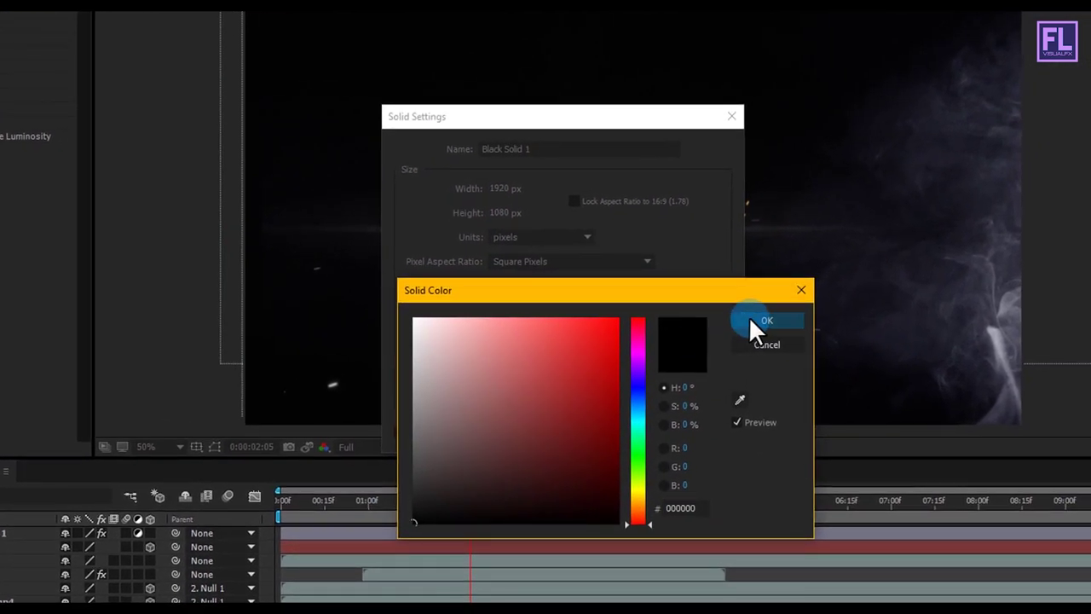
click(754, 324)
click(552, 149)
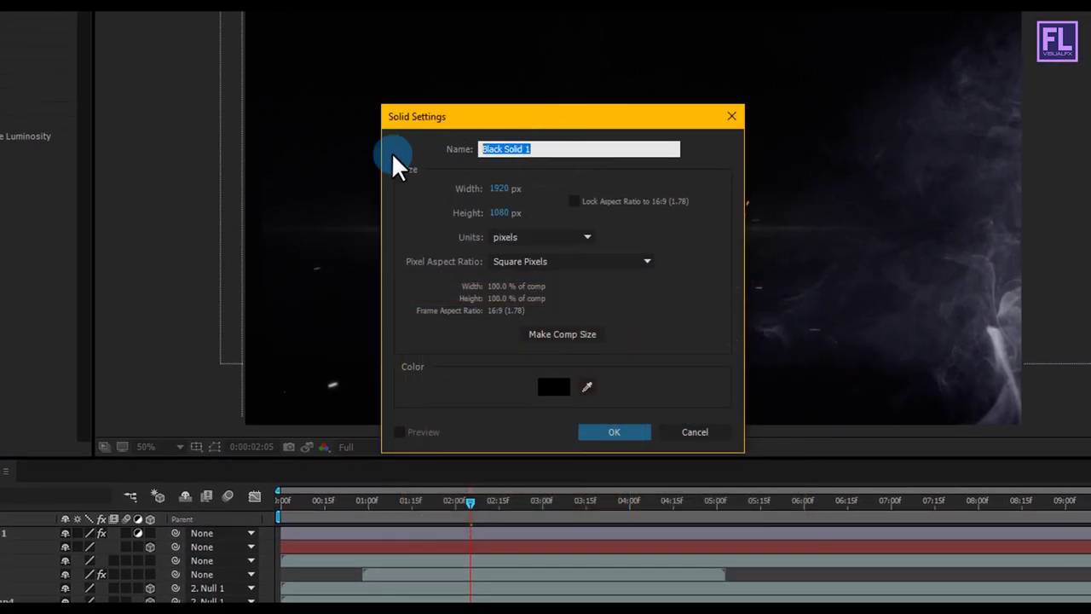
text(Mas)
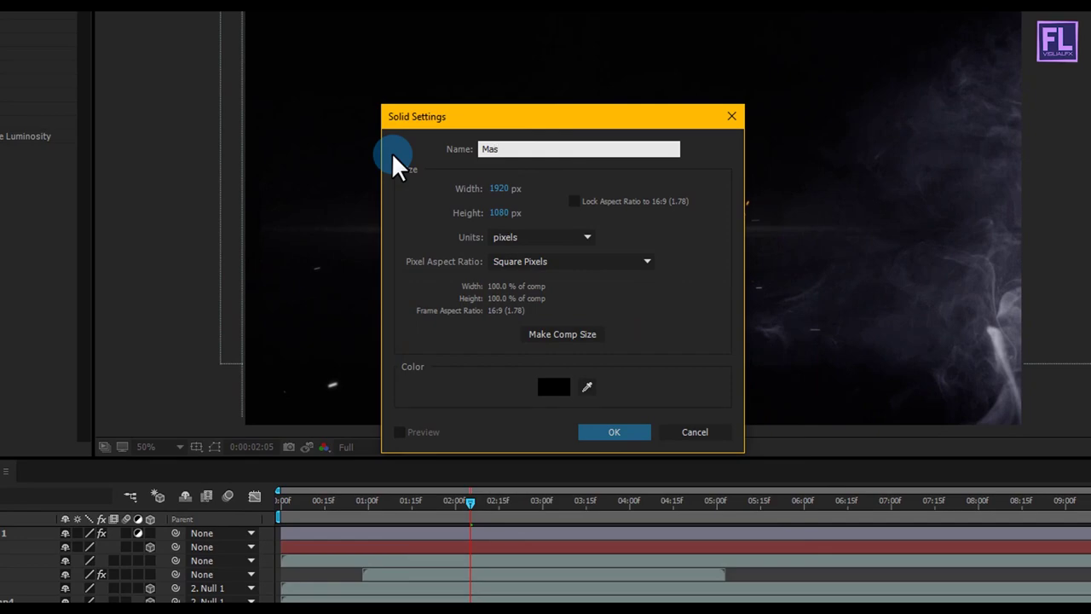
text(k)
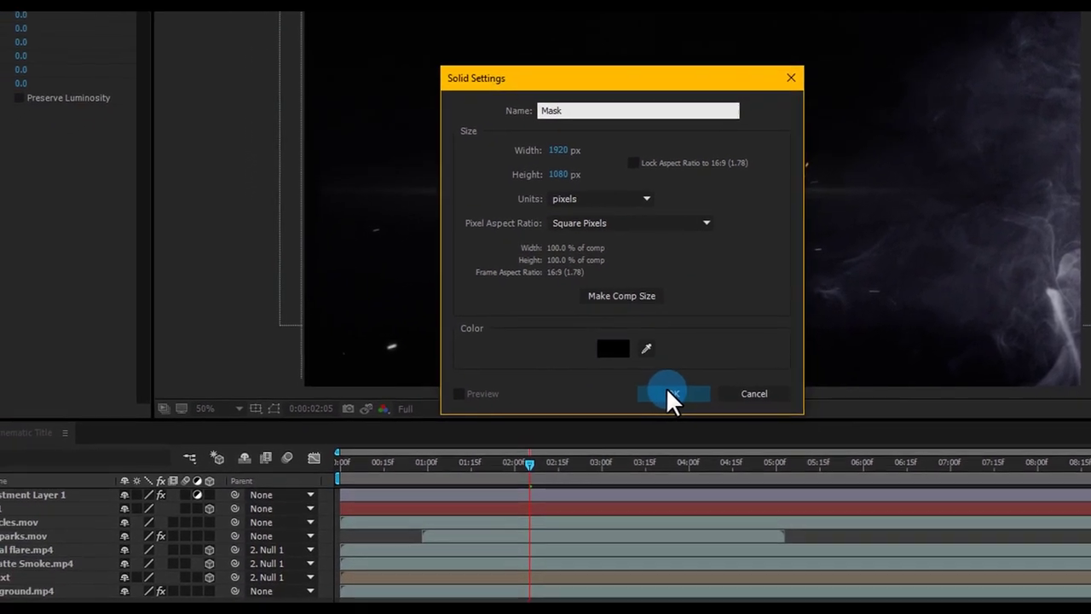
click(612, 428)
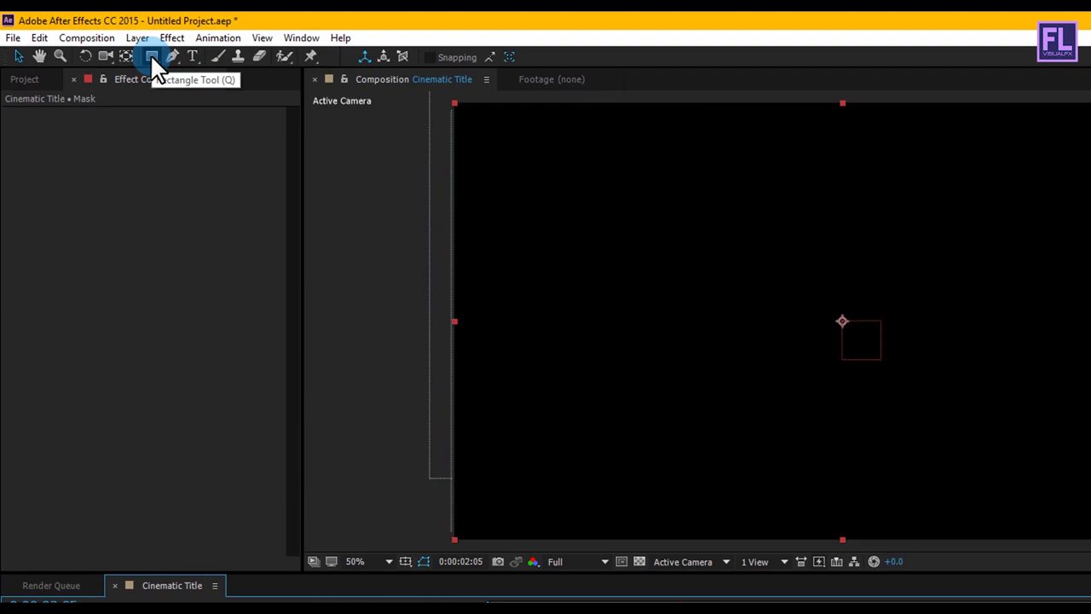
Draw a rectangle mask on the Mask solid and set its mode to Subtract for letterbox bars.
click(150, 56)
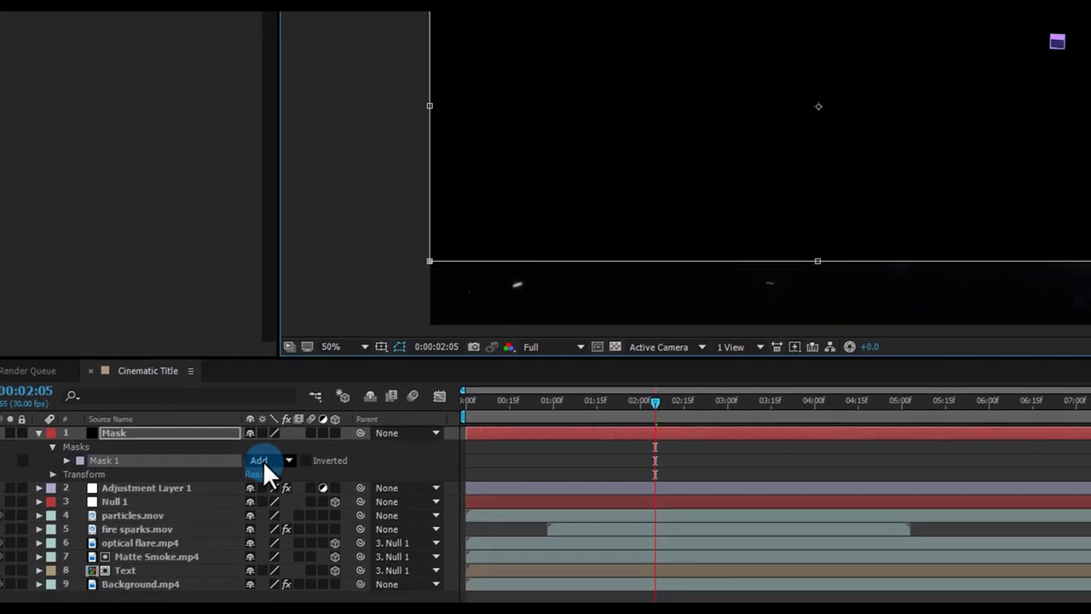
click(192, 562)
click(311, 479)
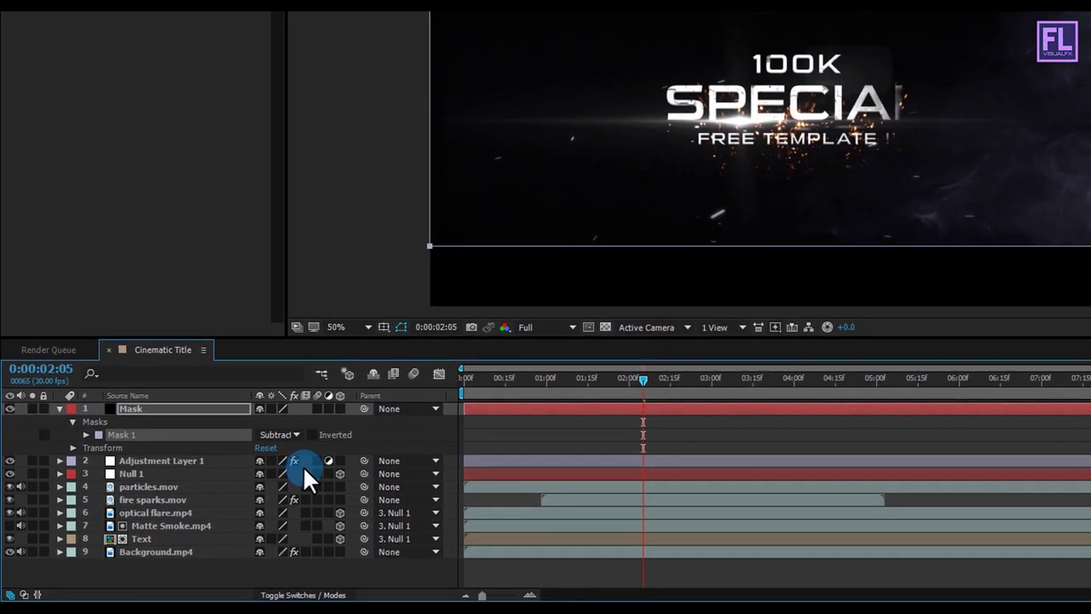
click(59, 408)
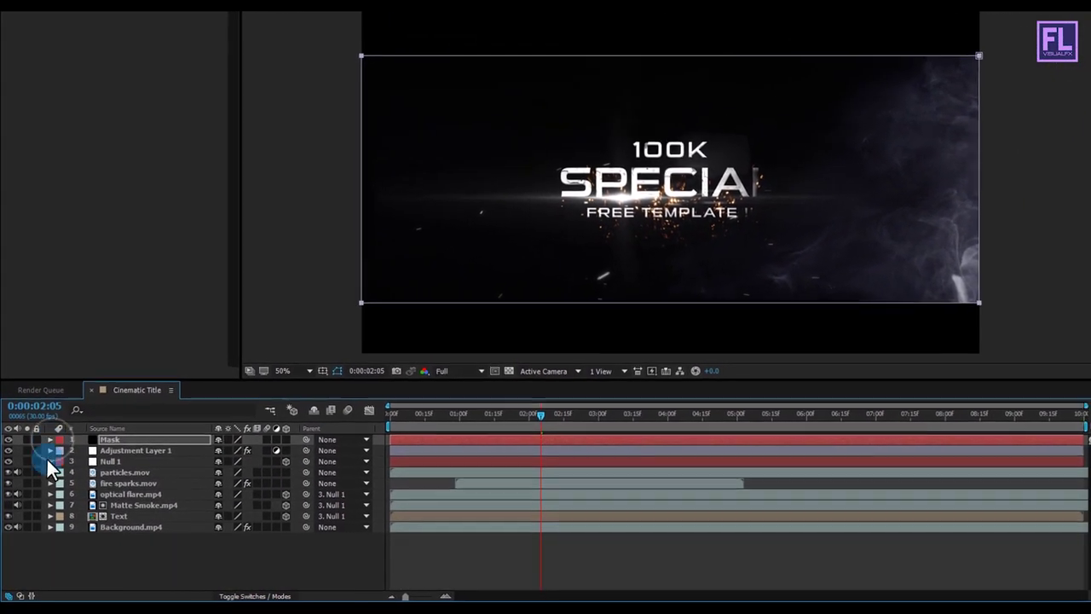
click(133, 554)
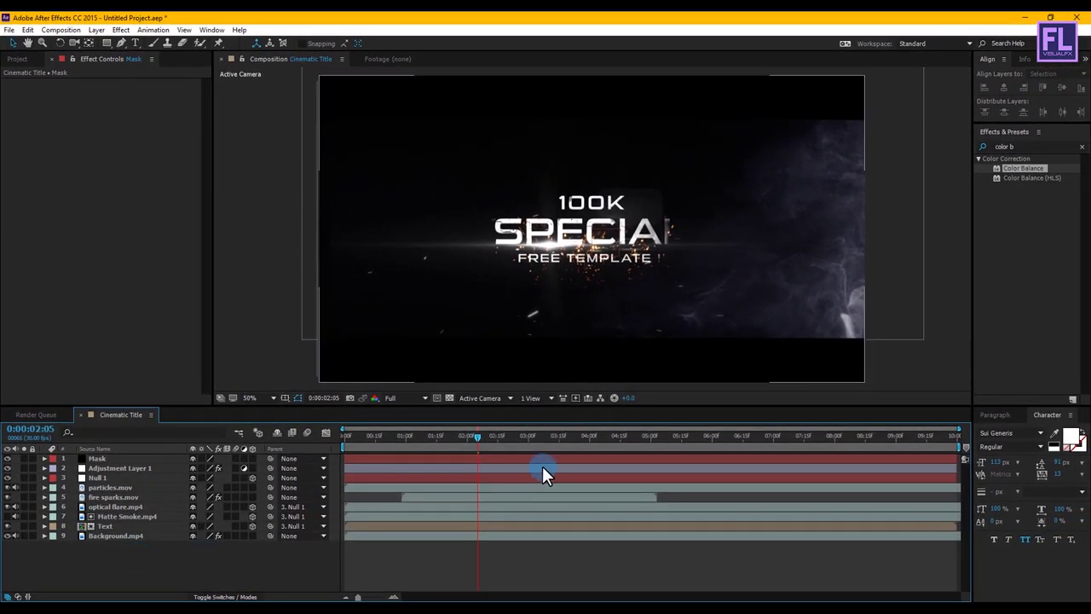
Return to the start and play the Cinematic Title comp to preview the letterboxed 100K SPECIAL title.
drag(475, 436, 297, 445)
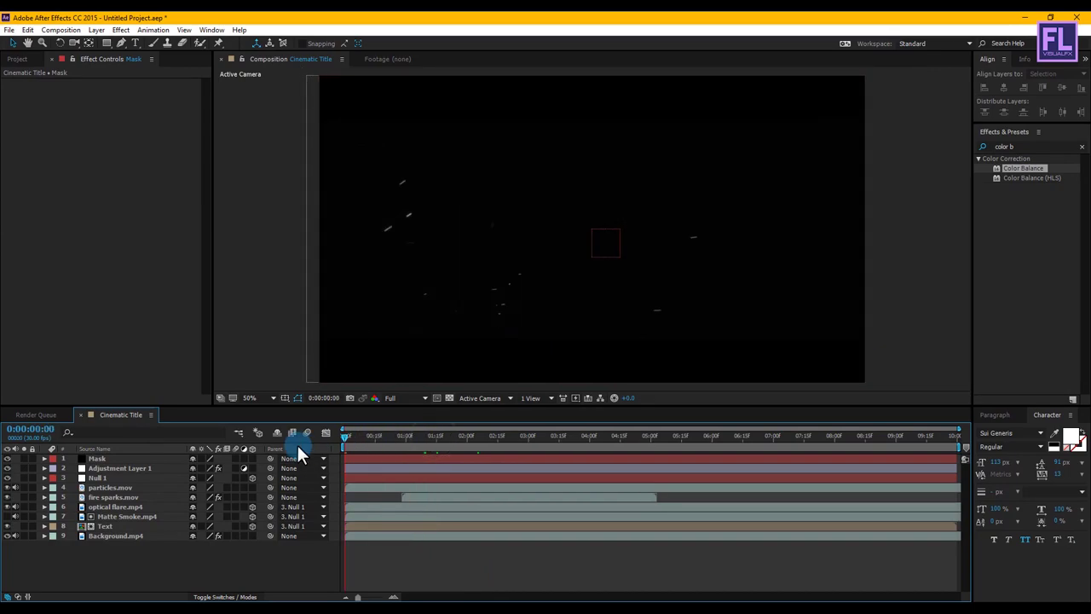
key(space)
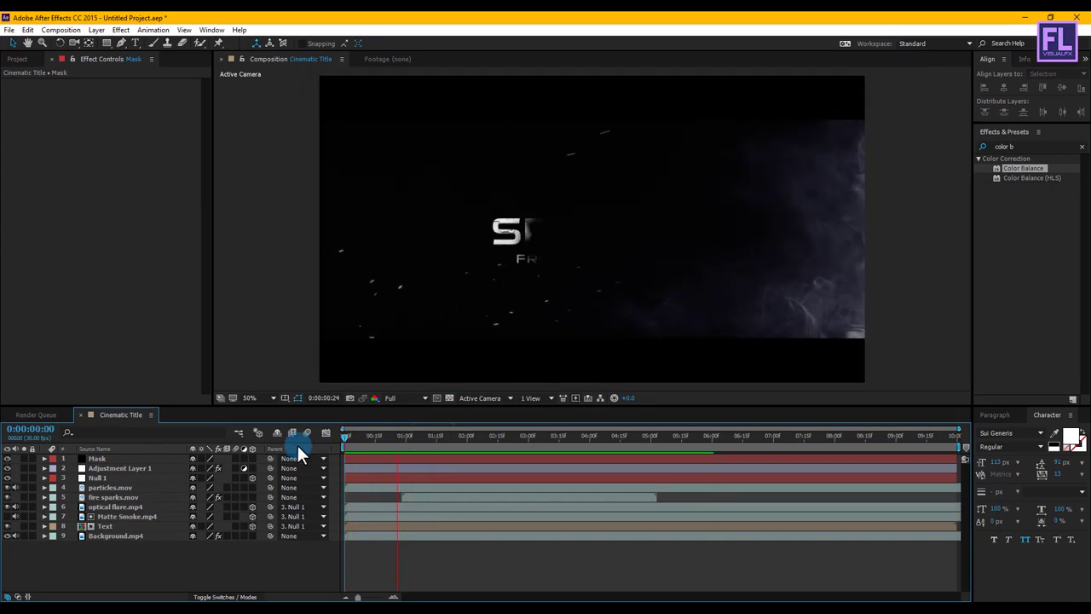